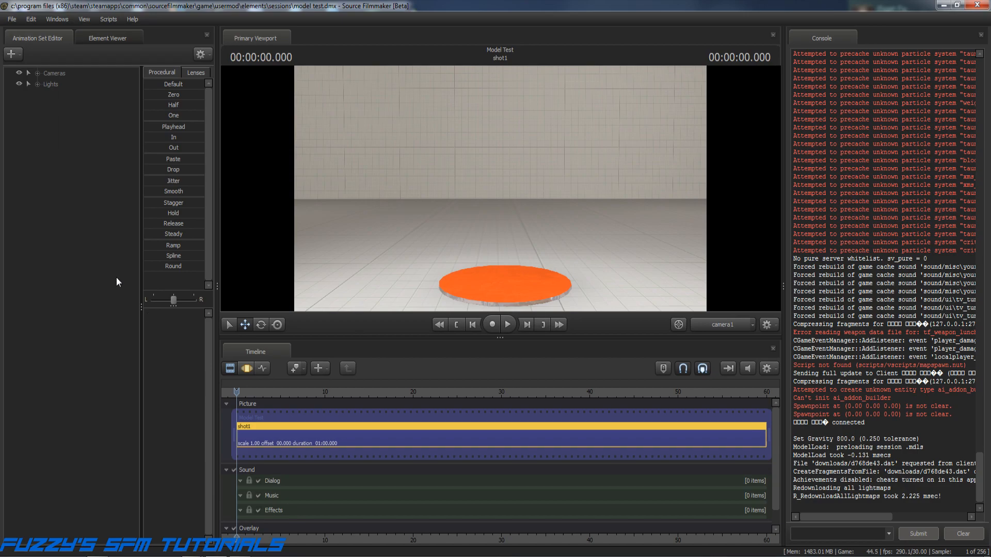
# Switch the timeline to the Motion Editor and create an animation set for the model player\hwm\scout.mdl.
pyautogui.click(247, 368)
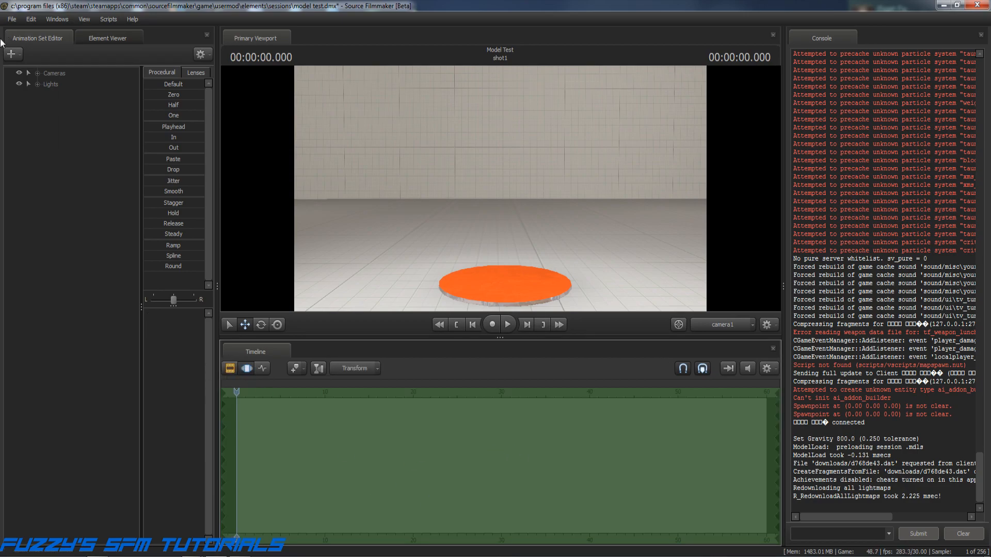
pyautogui.click(13, 54)
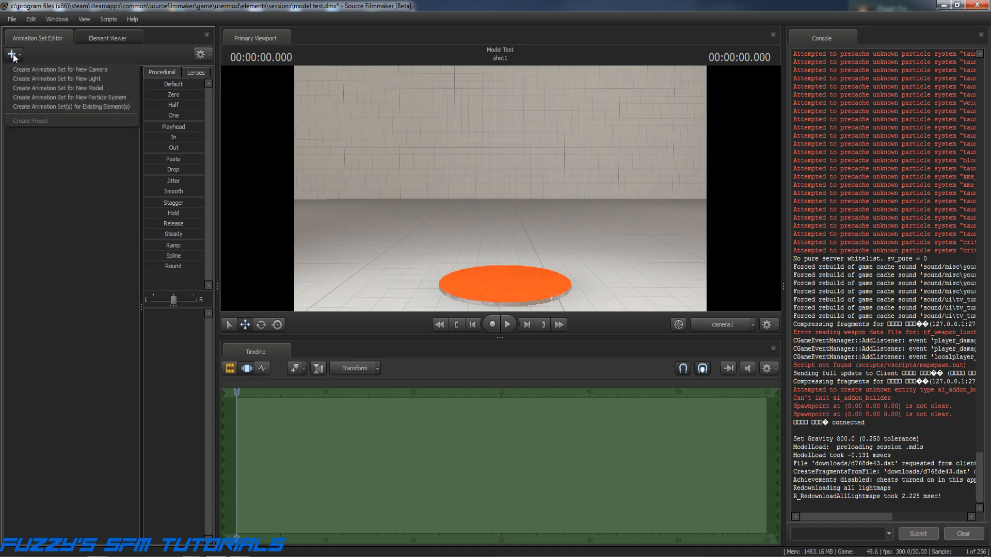
pyautogui.click(63, 88)
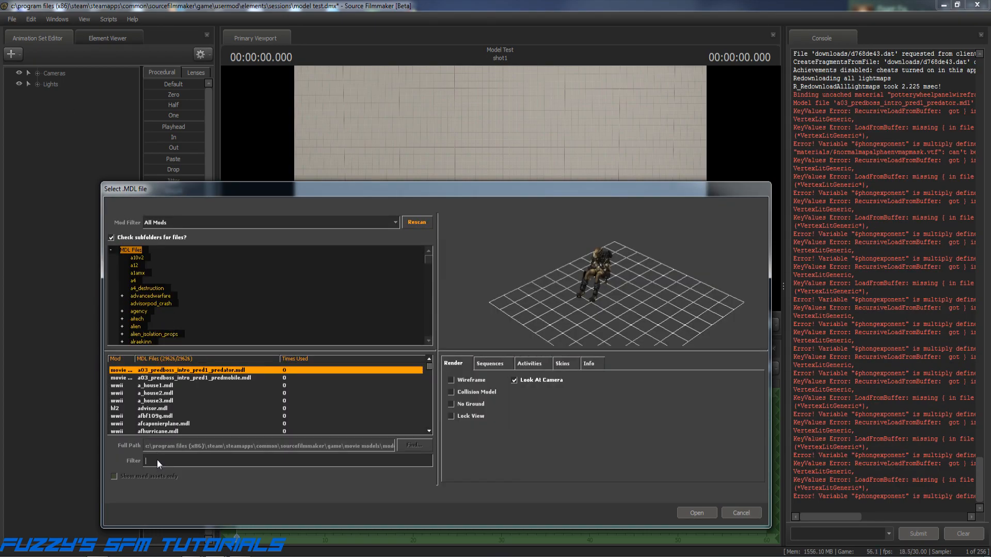
pyautogui.write('h')
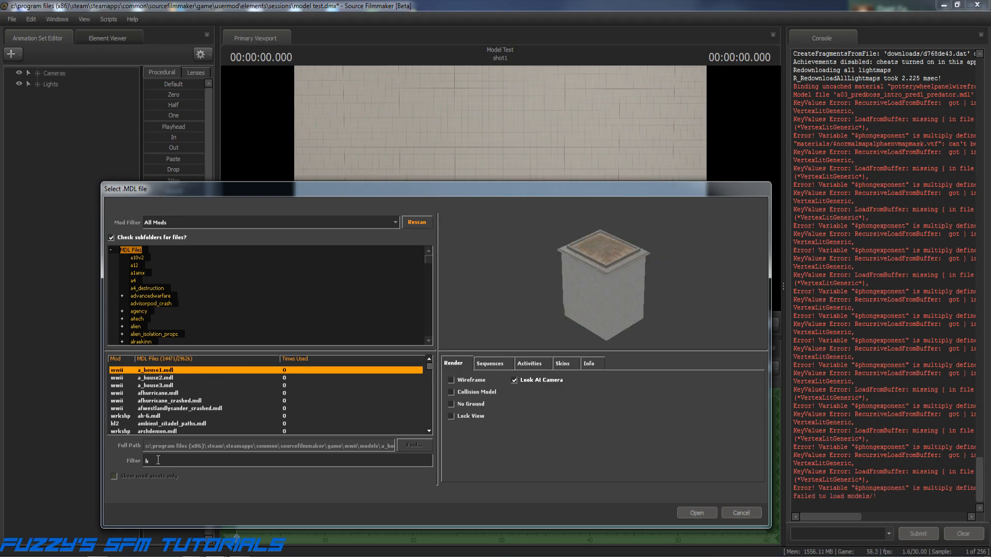
pyautogui.write('wm')
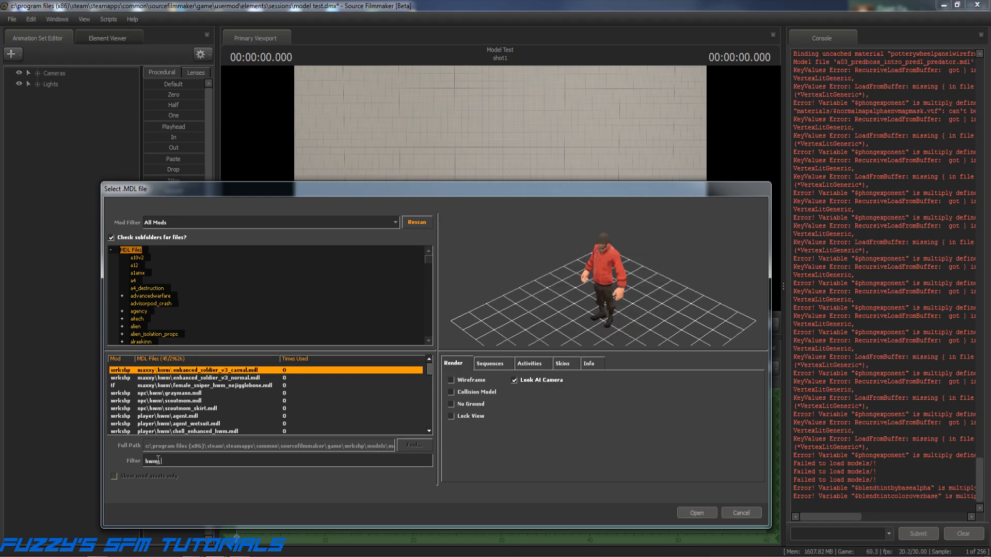
pyautogui.write(' scout')
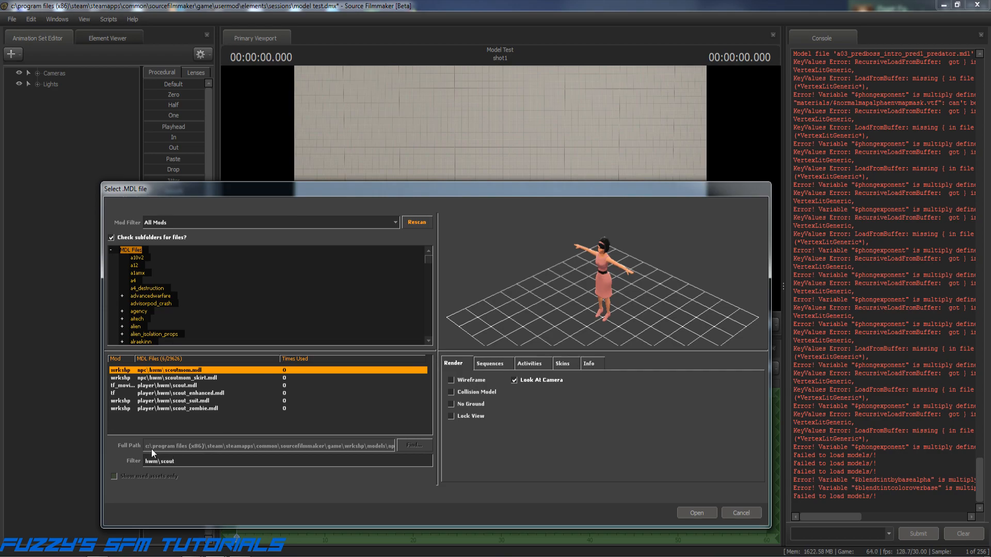
pyautogui.click(187, 385)
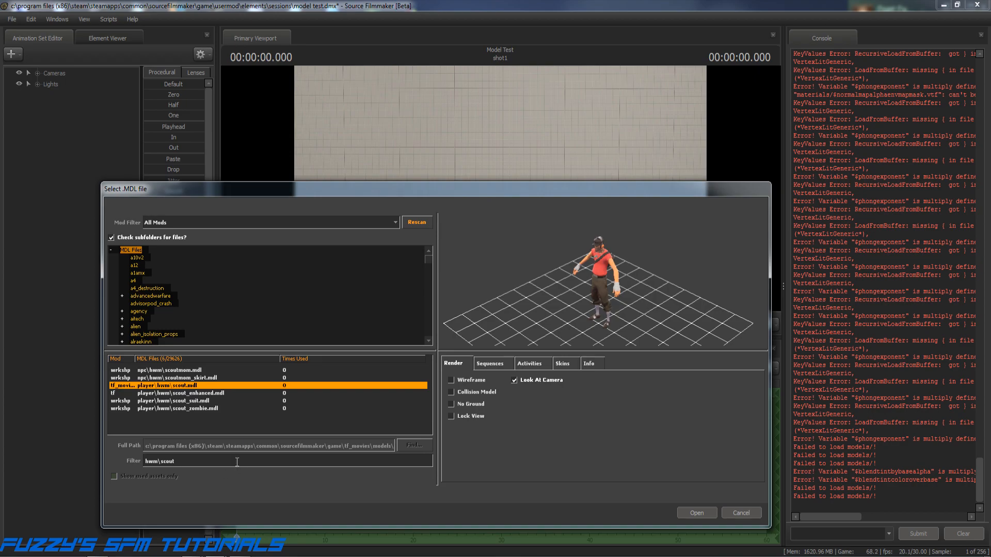
pyautogui.click(692, 509)
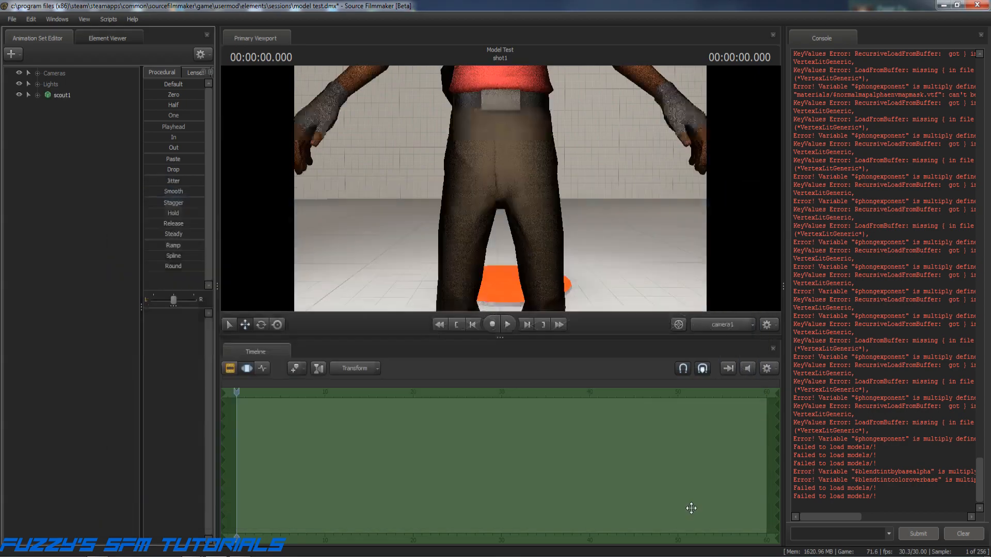
# Zero the scout's rootTransform and adjust its rotation so the model stands on the orange disc facing the camera.
pyautogui.click(38, 95)
pyautogui.click(48, 118)
pyautogui.click(67, 127)
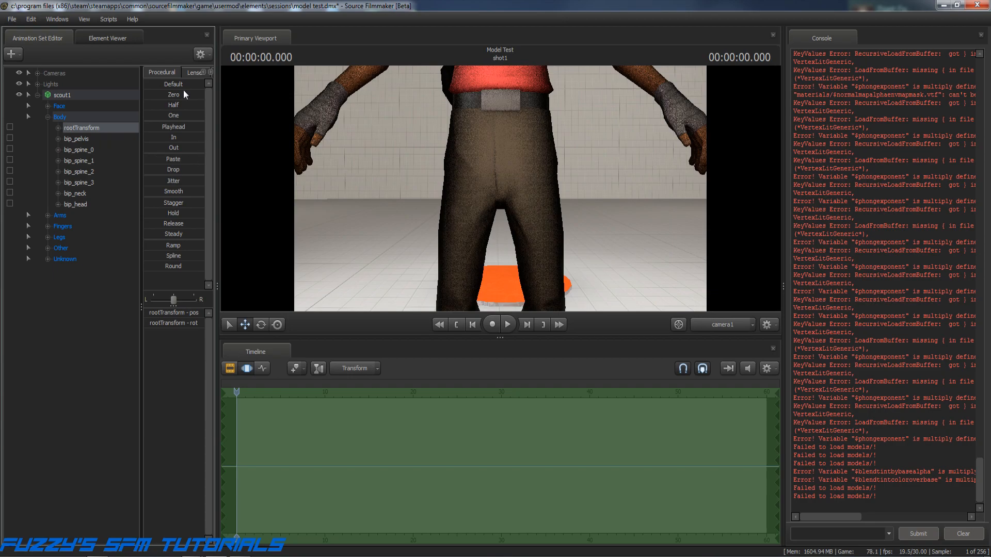
pyautogui.click(145, 94)
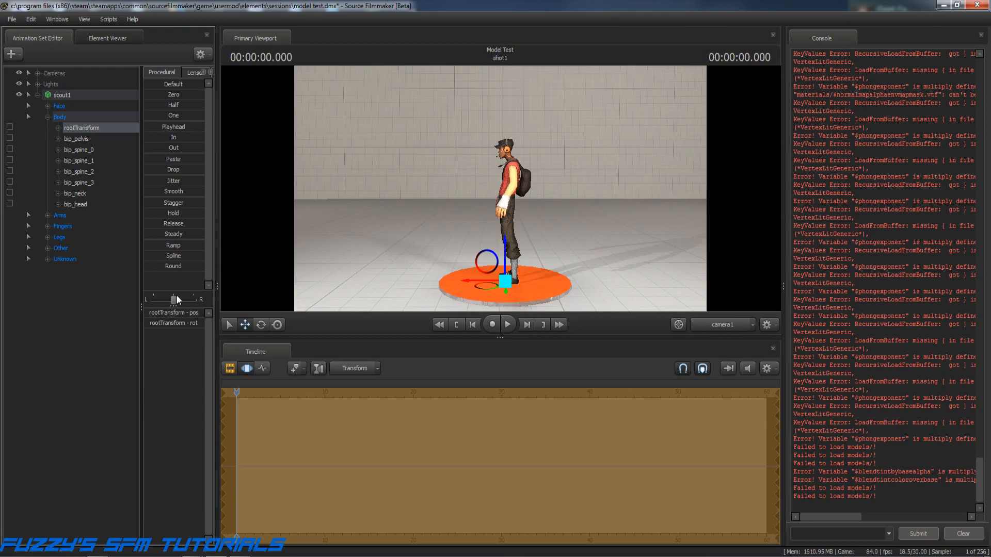
pyautogui.click(200, 323)
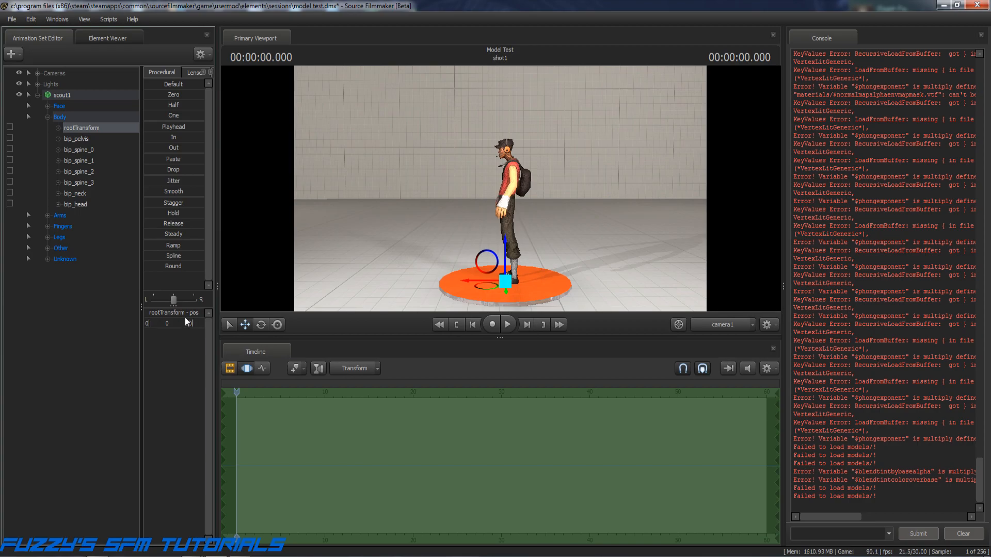
pyautogui.press('Return')
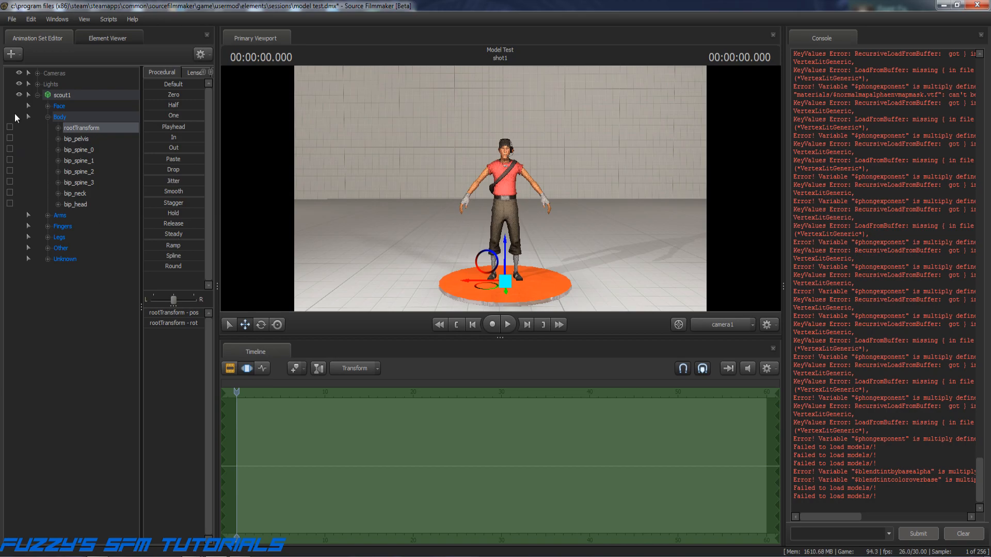
# Collapse the scout's Body group and select the entire scout1 animation set.
pyautogui.click(48, 116)
pyautogui.click(38, 93)
pyautogui.click(38, 91)
pyautogui.click(74, 95)
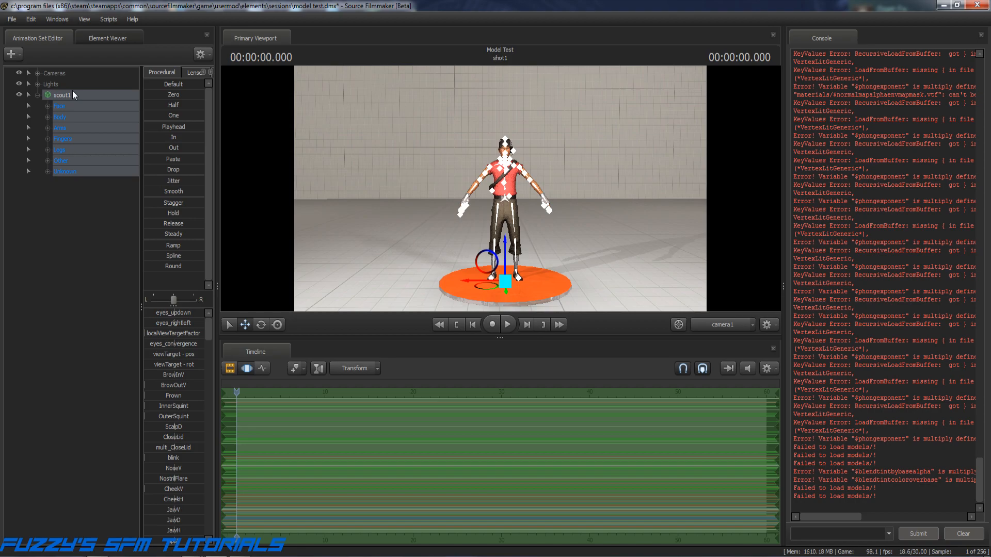
# Import the taunt_laugh sequence onto the scout1 animation set.
pyautogui.rightClick(77, 94)
pyautogui.moveTo(131, 189)
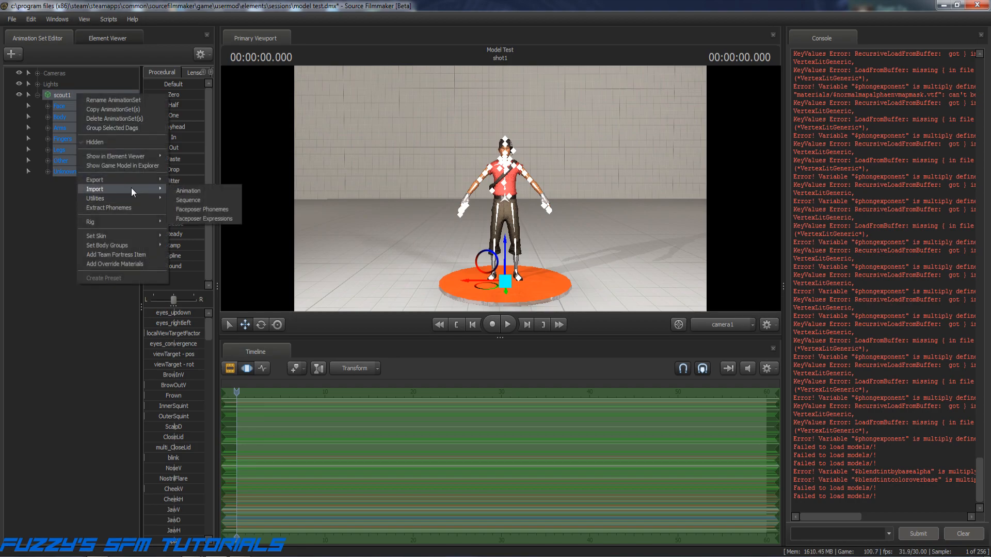
pyautogui.click(185, 199)
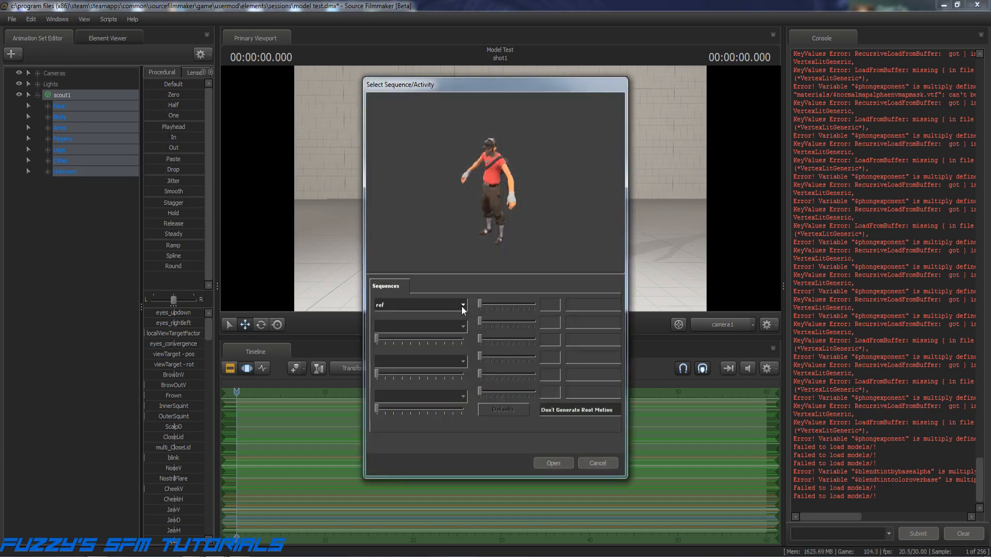
pyautogui.click(462, 306)
pyautogui.scroll(-10, 413, 367)
pyautogui.scroll(-10, 413, 367)
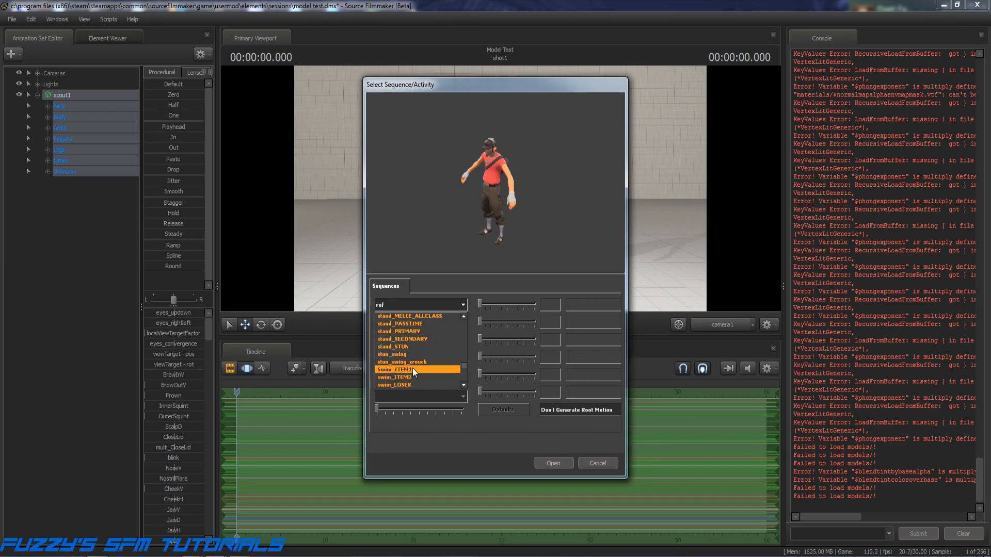
pyautogui.scroll(-4, 412, 368)
pyautogui.scroll(-5, 412, 367)
pyautogui.scroll(-5, 413, 367)
pyautogui.scroll(-2, 413, 367)
pyautogui.click(401, 377)
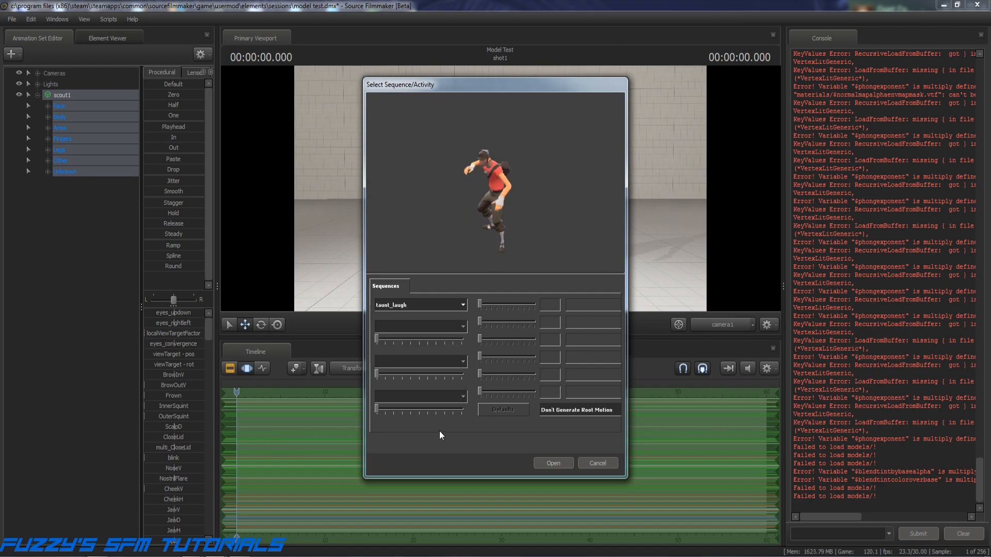
pyautogui.click(555, 463)
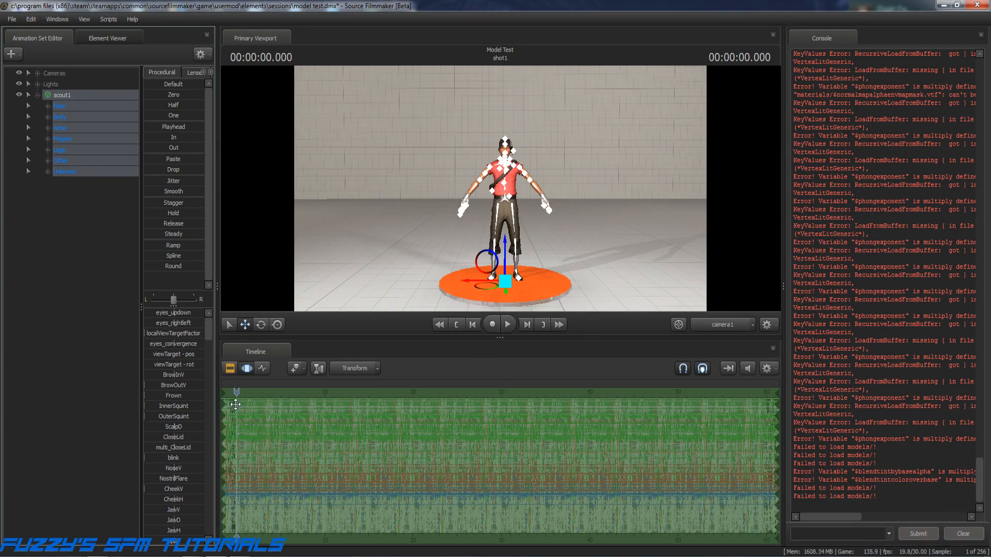
# Scrub the playhead to the laughing pose at 00:00:02.000.
pyautogui.moveTo(238, 392); pyautogui.dragTo(255, 394)
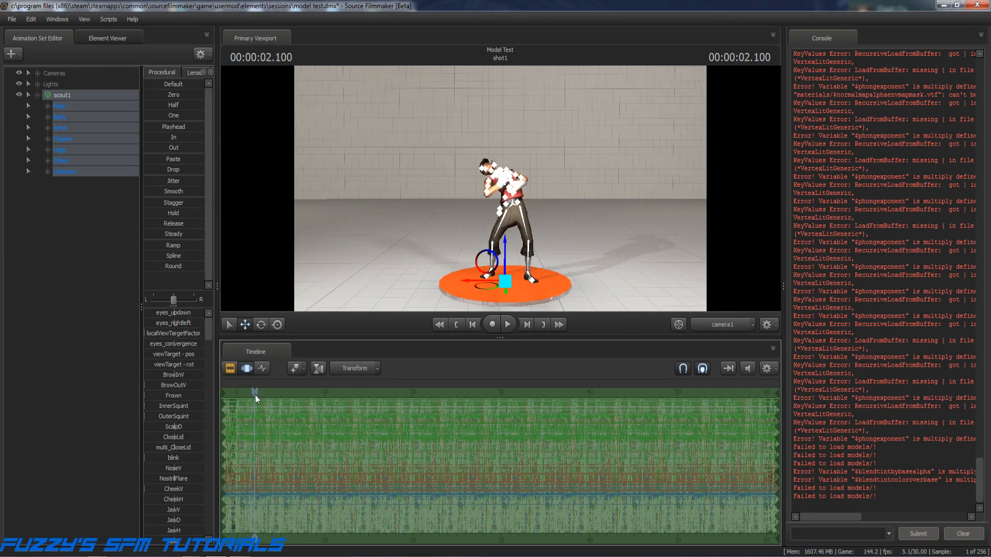
pyautogui.click(471, 324)
pyautogui.click(470, 324)
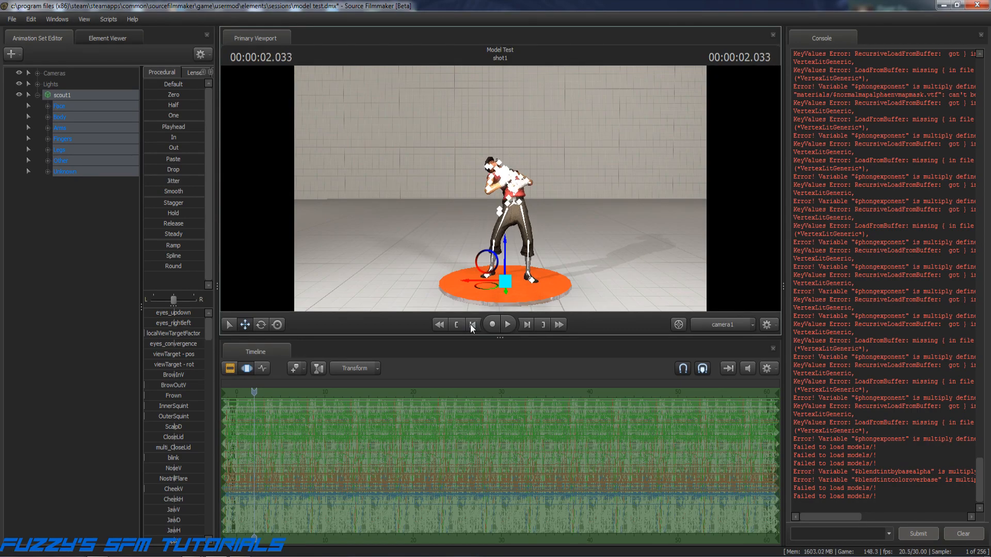
pyautogui.click(470, 324)
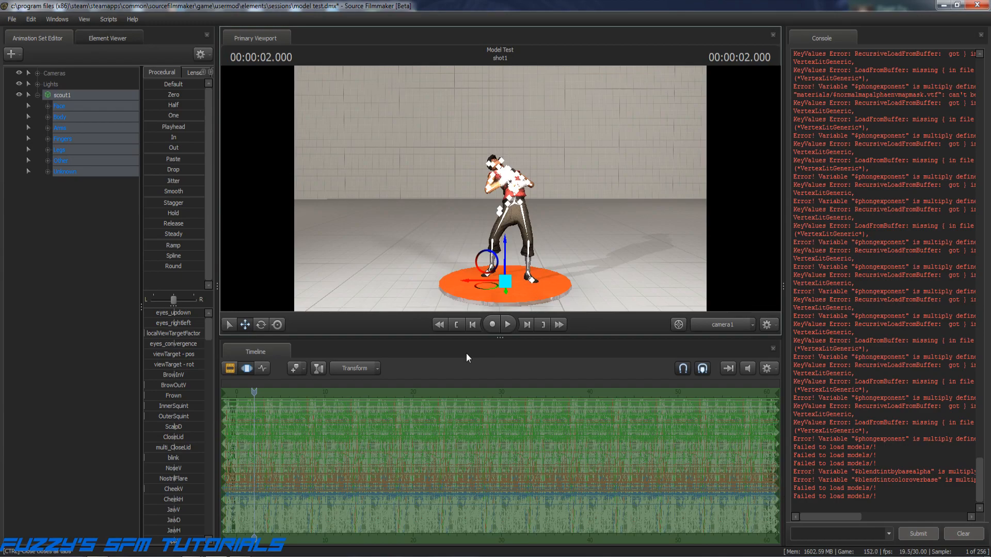
# Switch the viewport to the work camera and examine the scout's laughing pose up close.
pyautogui.click(729, 324)
pyautogui.moveTo(637, 268); pyautogui.dragTo(708, 276)
pyautogui.press('s')
pyautogui.press('a')
pyautogui.press('z')
pyautogui.press('s')
pyautogui.press('ctrl')
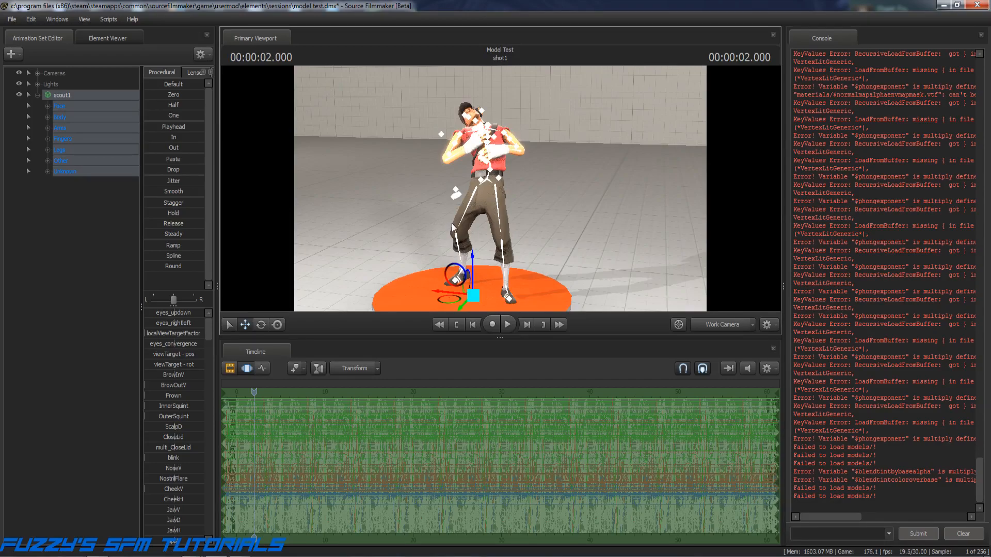
pyautogui.moveTo(602, 250)
pyautogui.mouseDown()
pyautogui.moveTo(622, 255)
pyautogui.moveTo(609, 255)
pyautogui.mouseUp()
pyautogui.press('a')
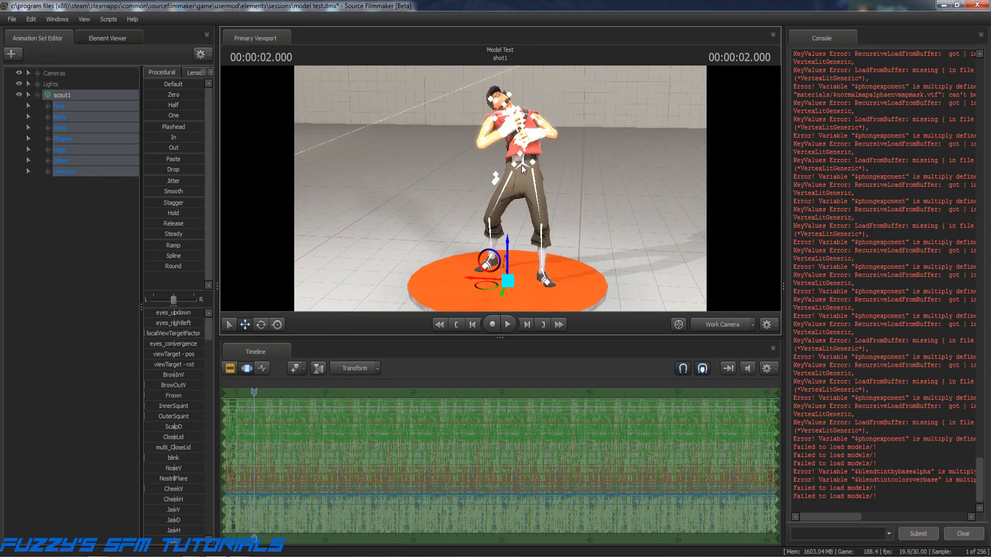
# Hold the scout's current pose across the whole shot with the Playhead preset, check it at 00:00:06.433, and clear the selection.
pyautogui.click(146, 127)
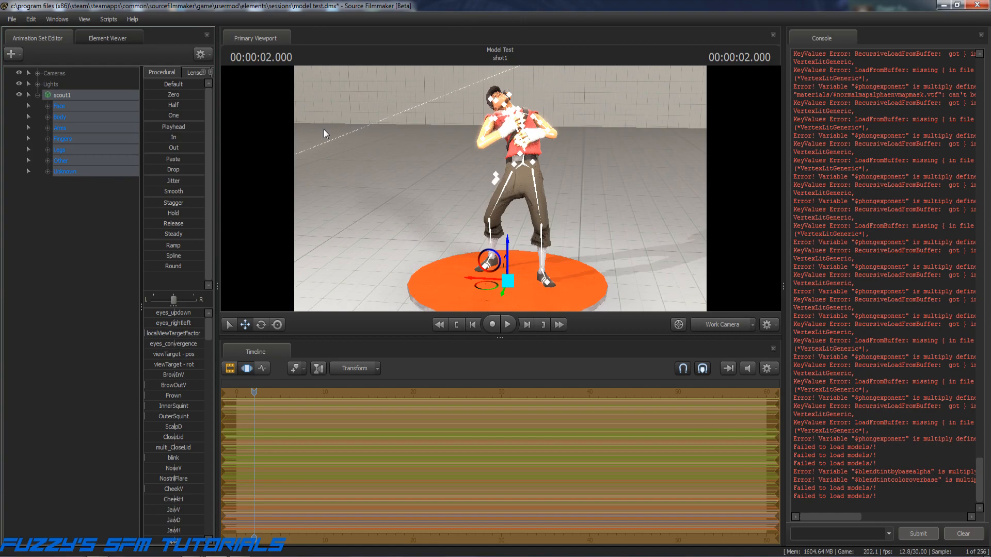
pyautogui.press('Return')
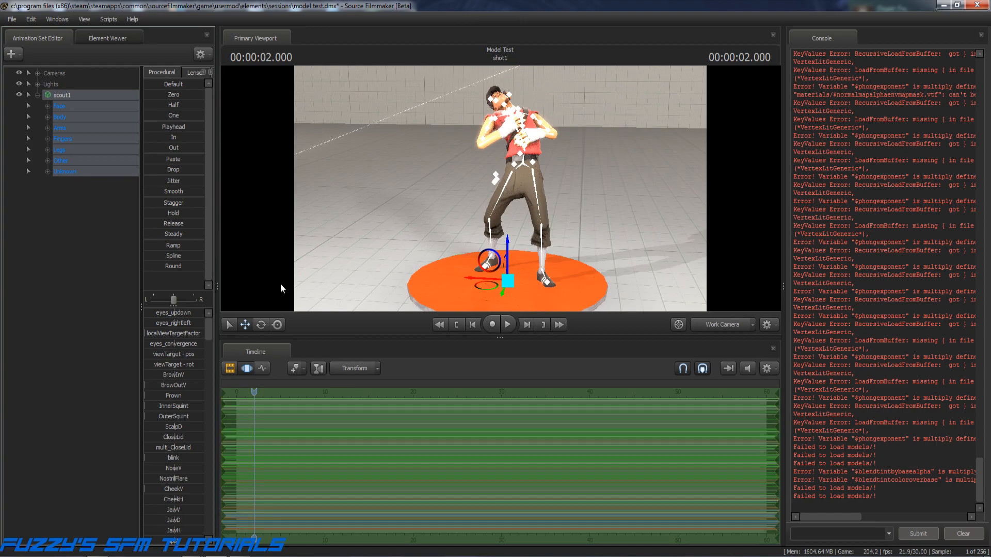
pyautogui.moveTo(253, 392); pyautogui.dragTo(293, 391)
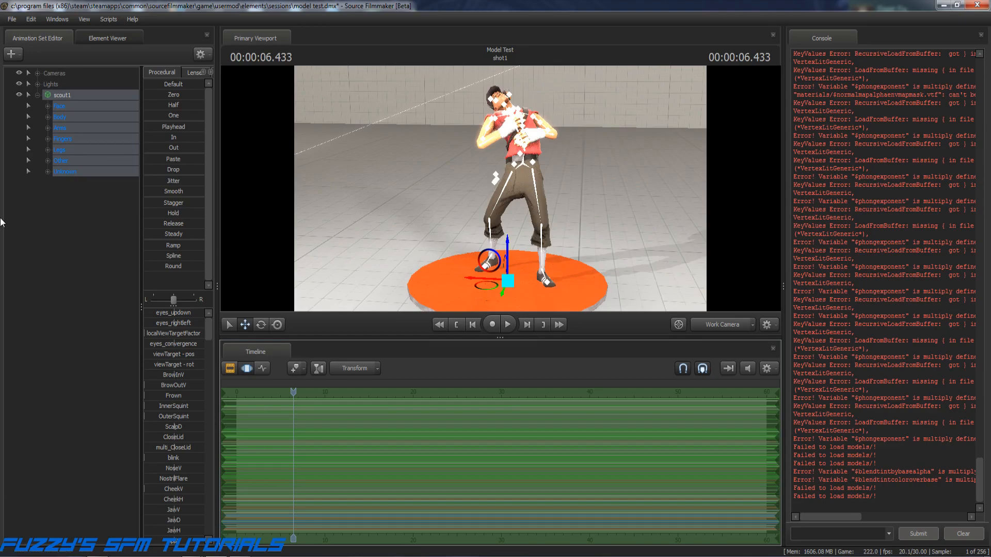
pyautogui.click(41, 208)
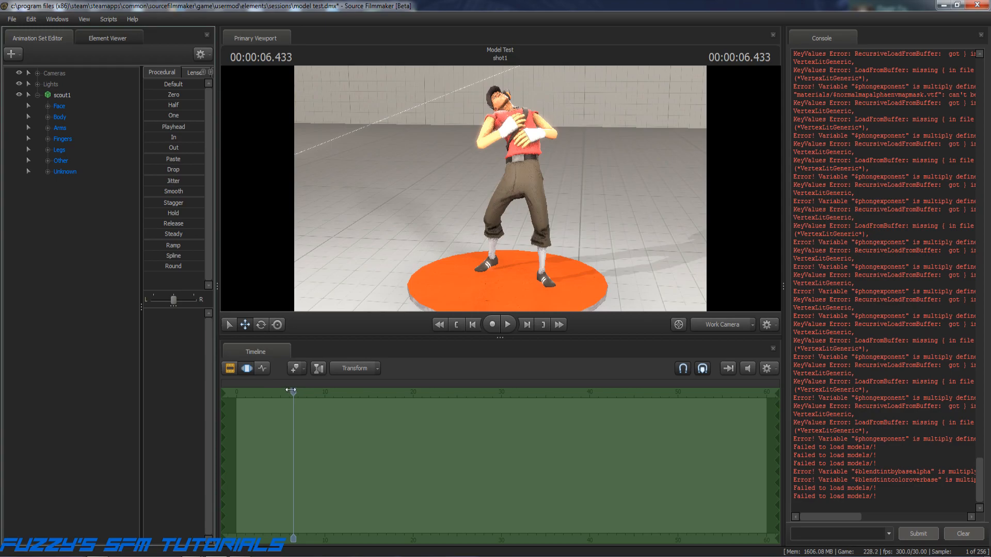
# Apply the happyBig emotion preset at full strength to scout1 and return the viewport to camera1.
pyautogui.moveTo(608, 253); pyautogui.dragTo(466, 243)
pyautogui.press('w')
pyautogui.press('w')
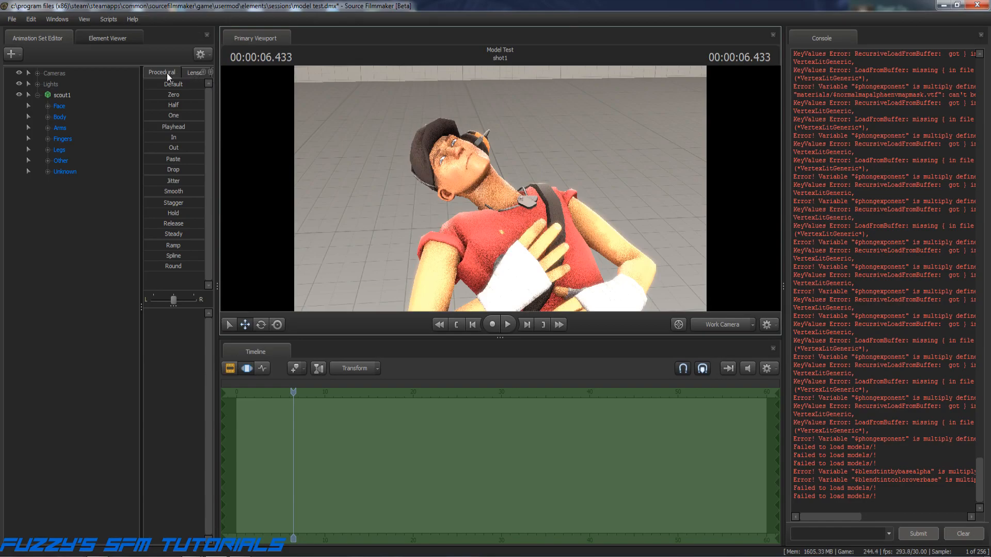
pyautogui.click(209, 73)
pyautogui.click(210, 72)
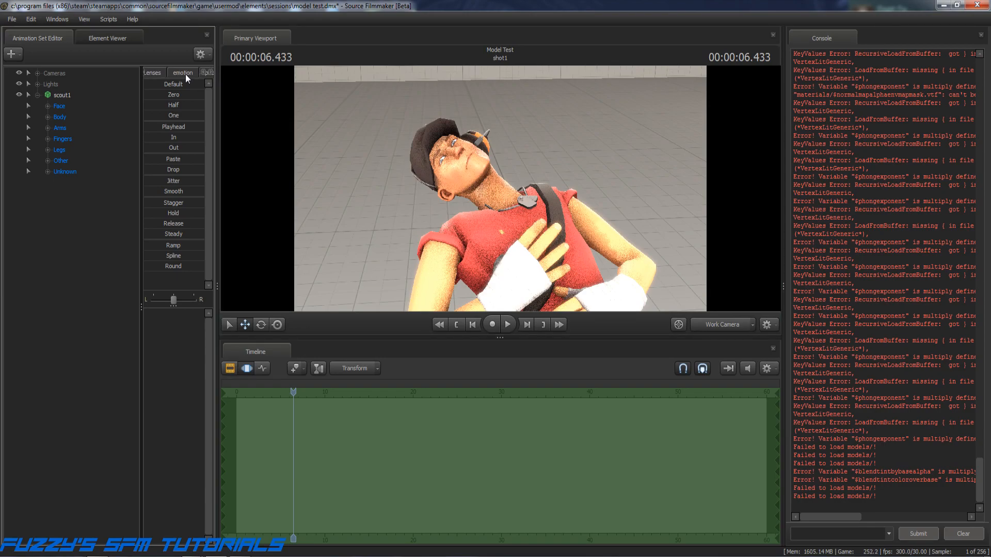
pyautogui.click(185, 74)
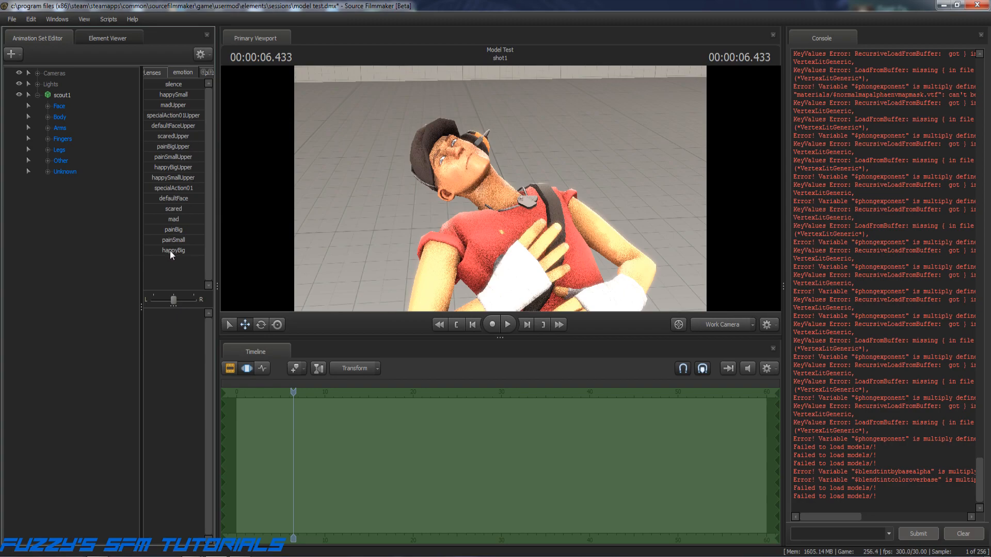
pyautogui.moveTo(147, 250); pyautogui.dragTo(242, 256)
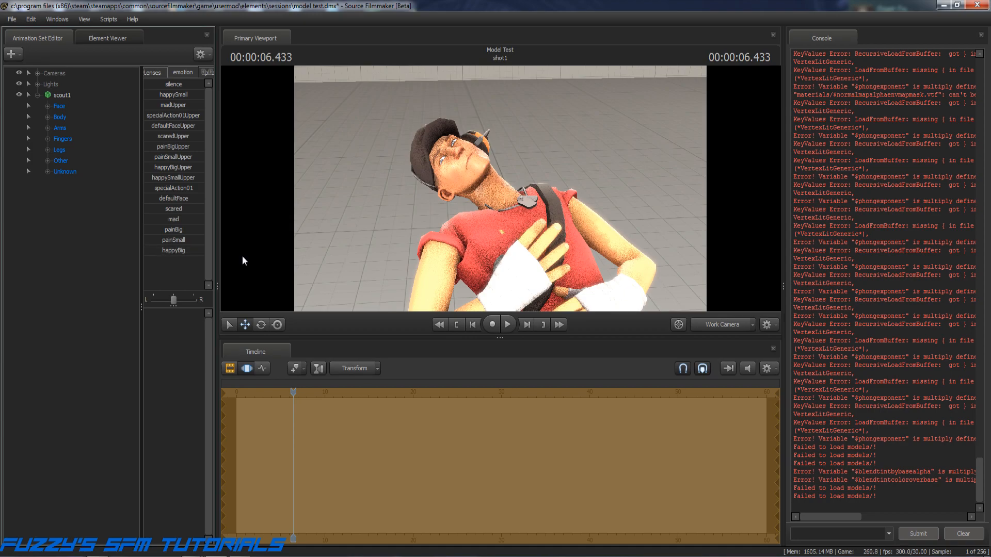
pyautogui.click(62, 95)
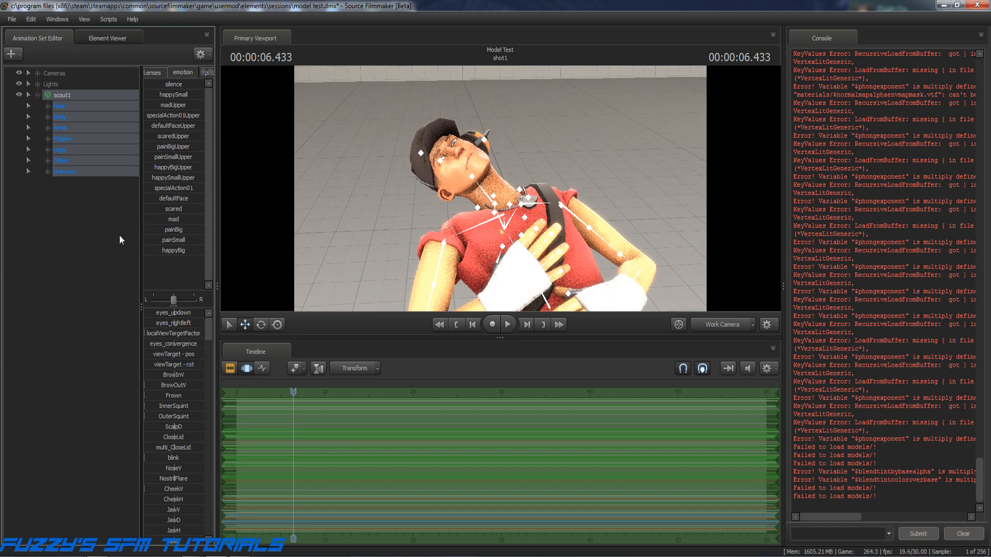
pyautogui.moveTo(147, 250); pyautogui.dragTo(303, 249)
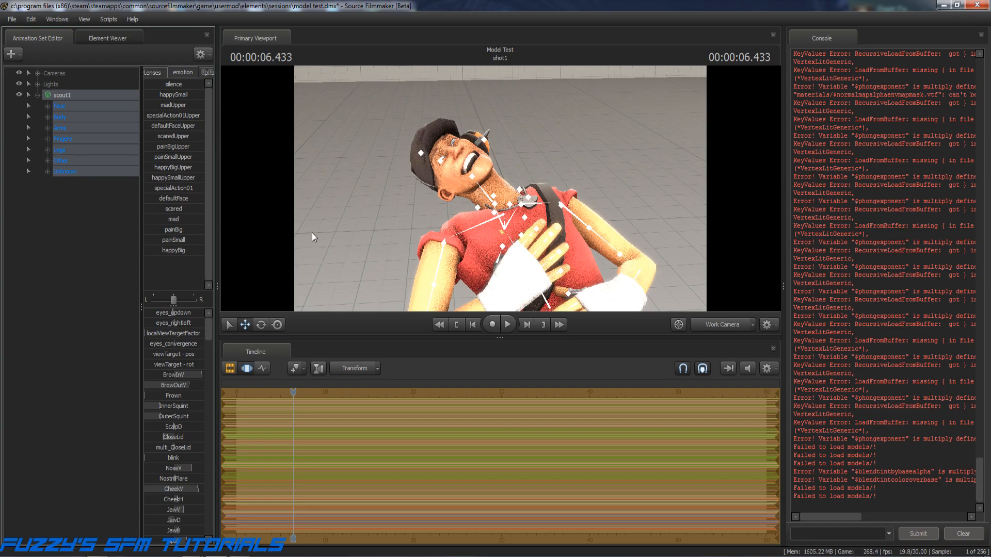
pyautogui.click(44, 239)
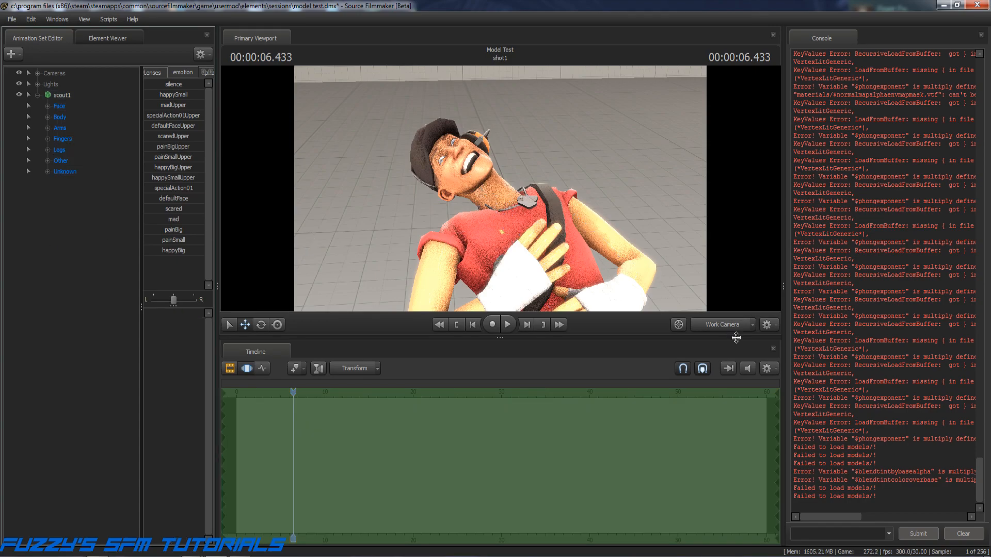
pyautogui.click(720, 325)
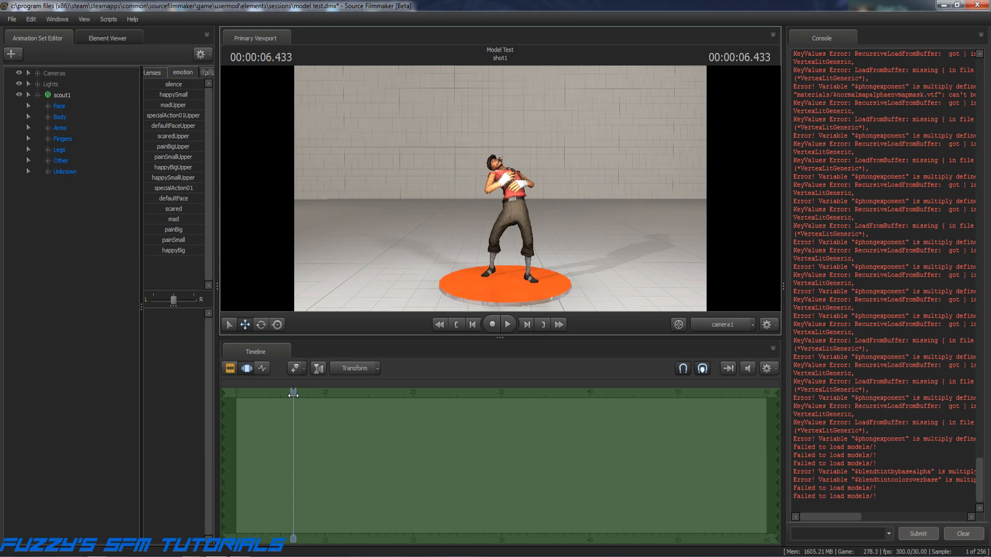
# Check scout1's held pose from the work camera at the shot's start, end and in between, ending at the start in camera1.
pyautogui.click(691, 324)
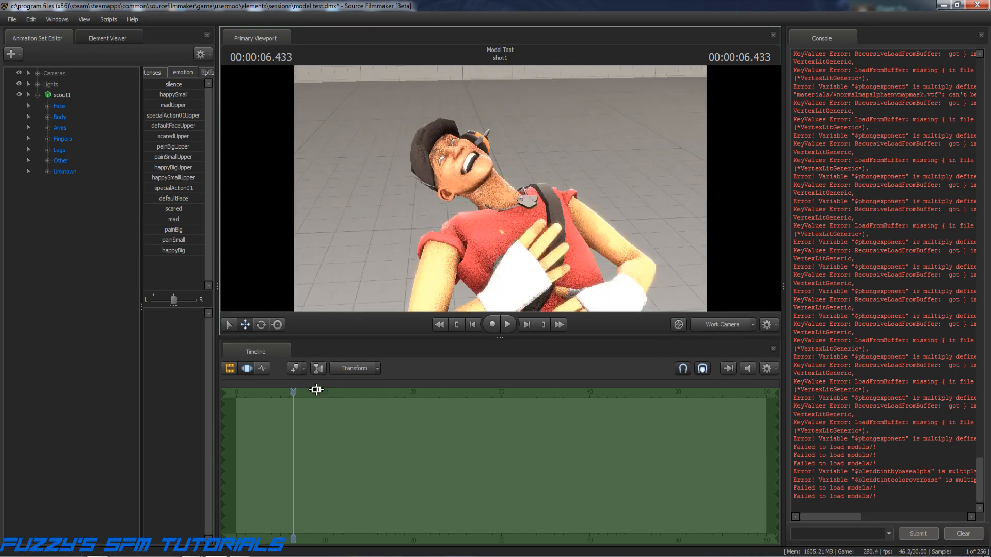
pyautogui.moveTo(290, 392)
pyautogui.mouseDown()
pyautogui.moveTo(255, 391)
pyautogui.moveTo(485, 398)
pyautogui.moveTo(286, 394)
pyautogui.moveTo(400, 394)
pyautogui.moveTo(295, 394)
pyautogui.mouseUp()
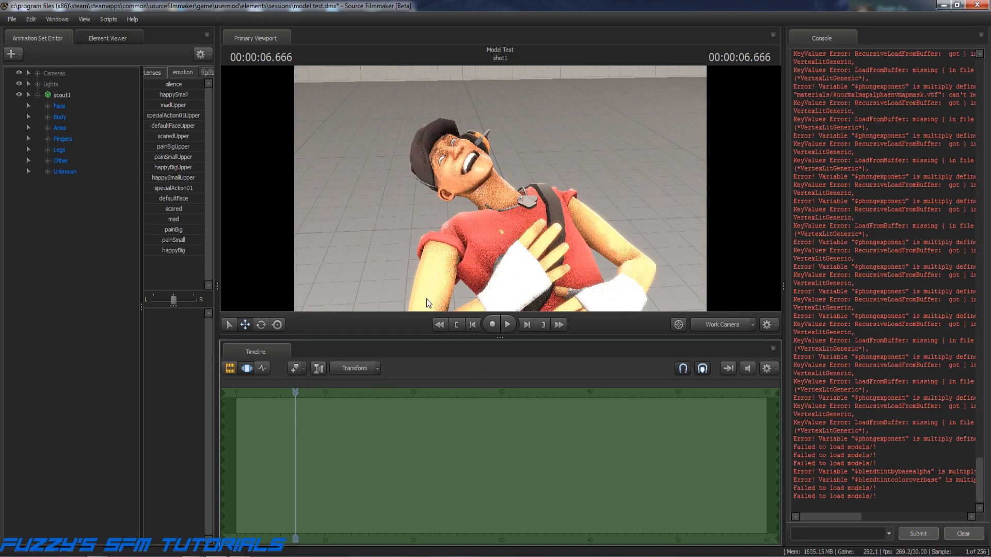
pyautogui.click(456, 325)
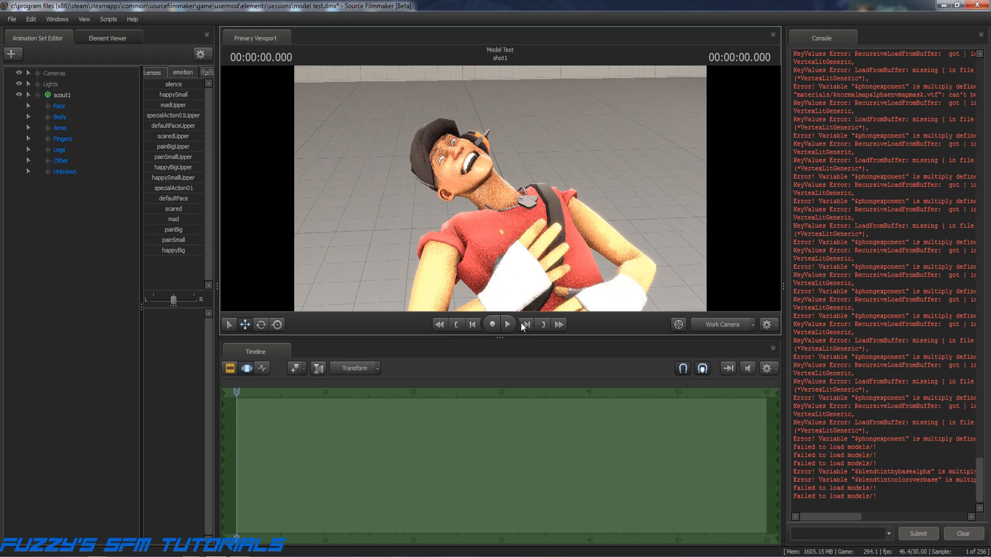
pyautogui.click(542, 324)
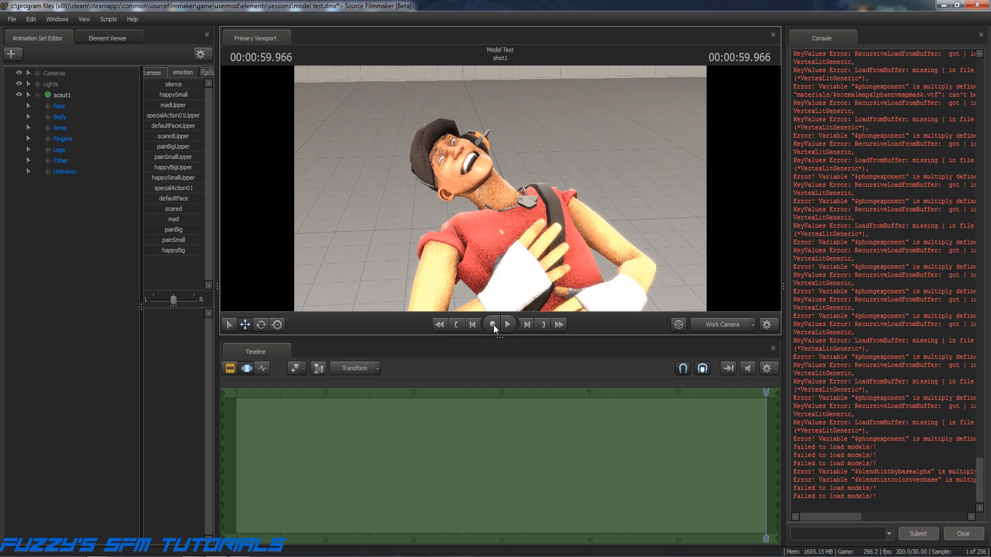
pyautogui.click(658, 395)
pyautogui.moveTo(657, 396); pyautogui.dragTo(492, 392)
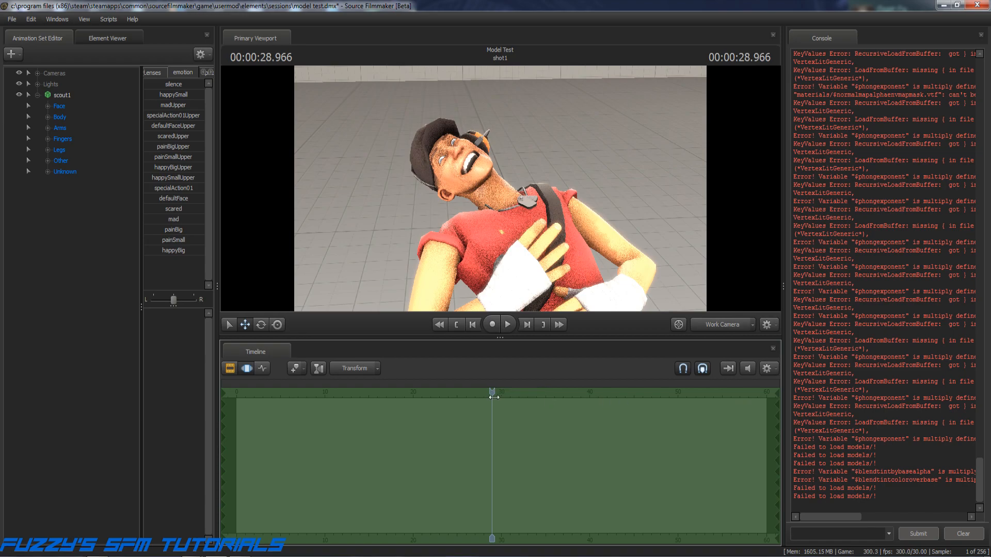
pyautogui.moveTo(492, 392); pyautogui.dragTo(321, 390)
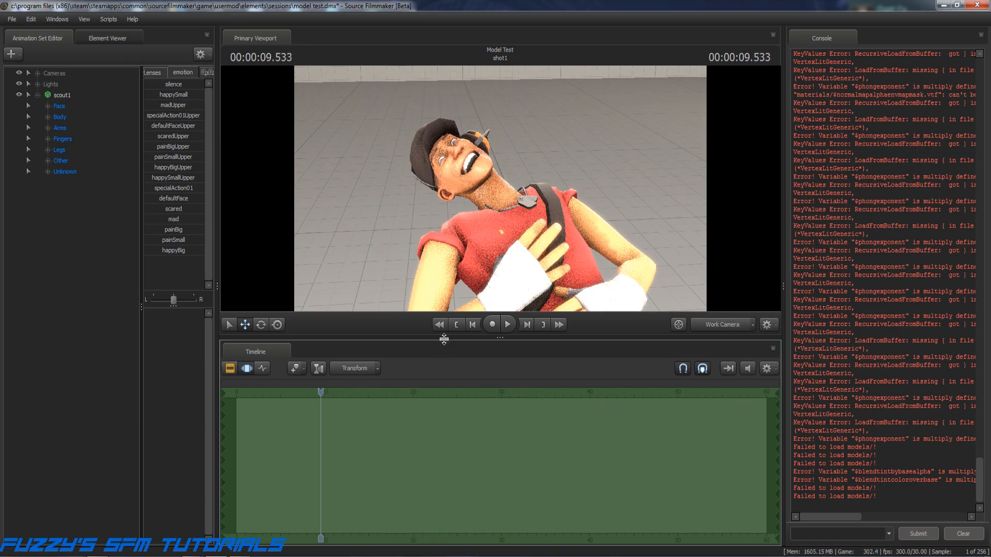
pyautogui.click(457, 324)
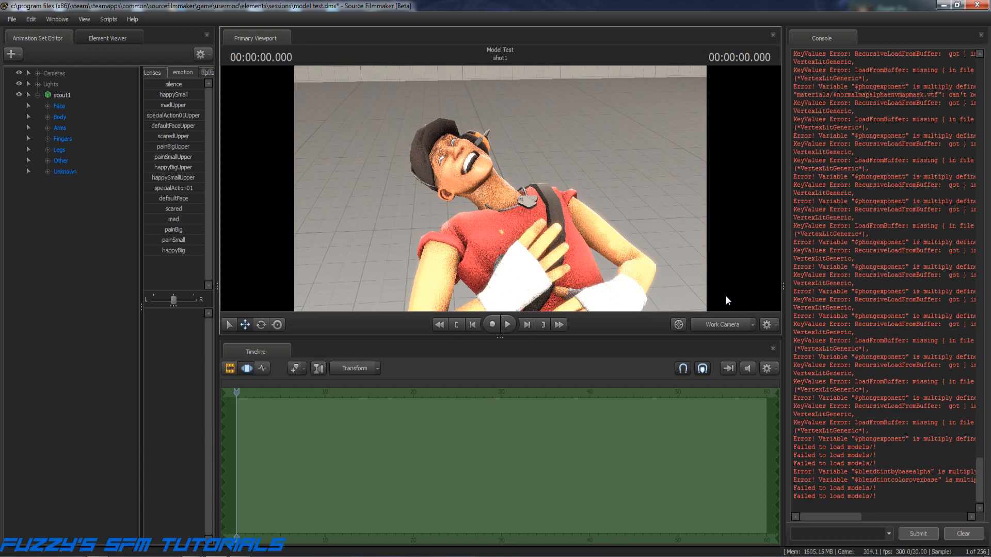
pyautogui.click(719, 324)
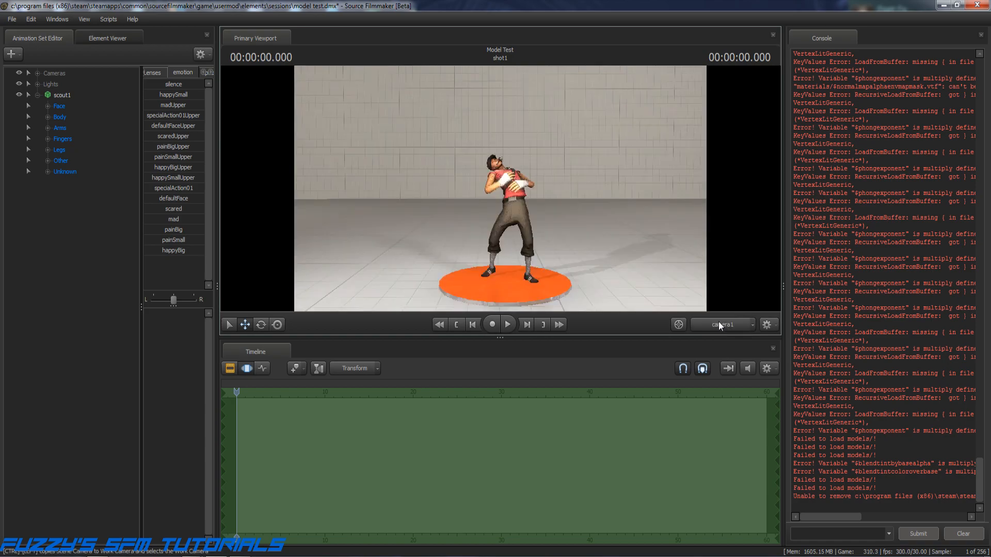
# Add the player\hwm\engineer.mdl model as a new animation set, filtering the model list by hwm\engineer.
pyautogui.click(37, 95)
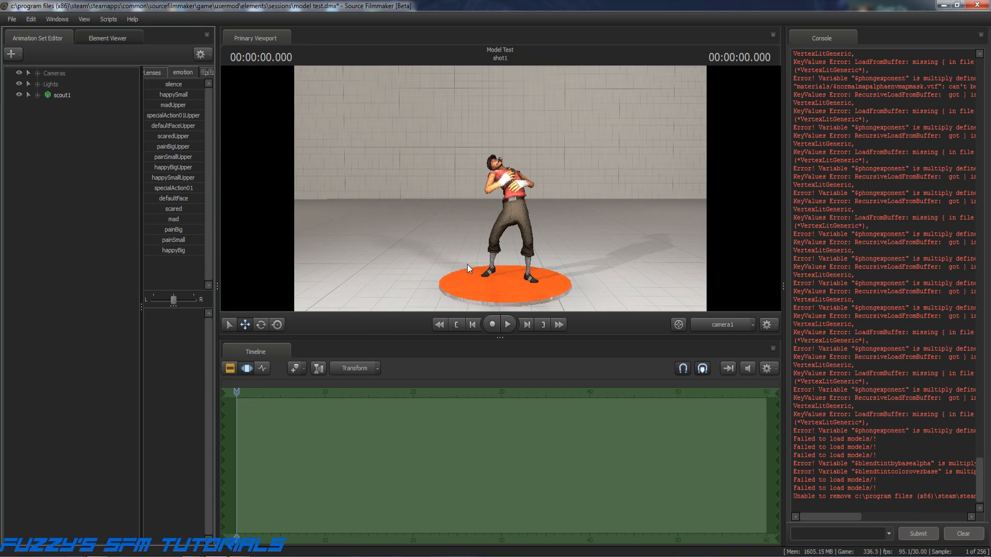
pyautogui.click(12, 53)
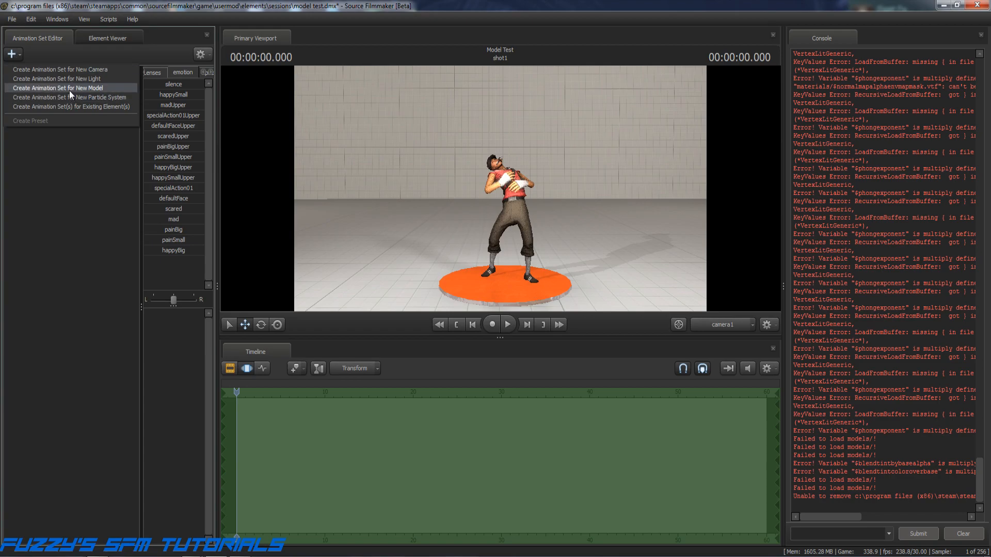
pyautogui.click(70, 91)
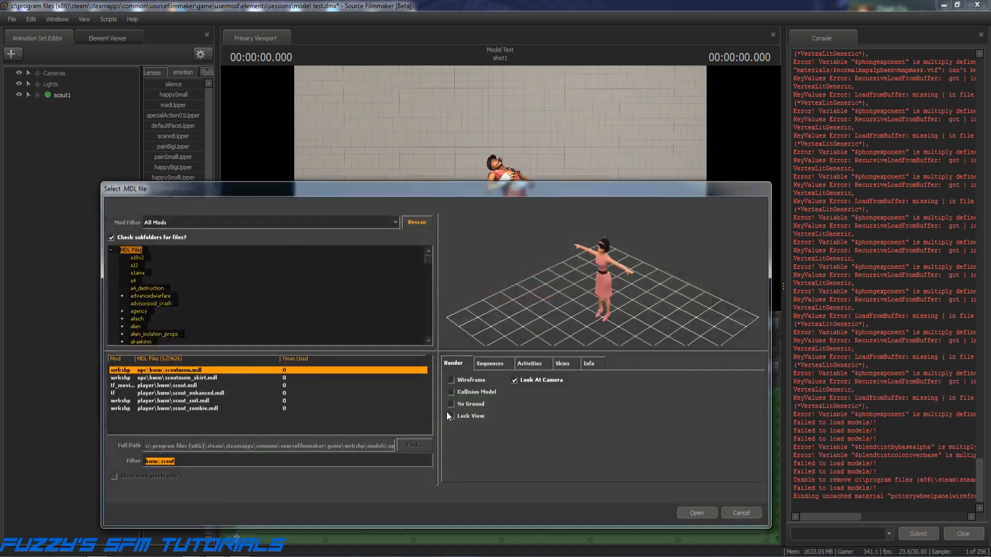
pyautogui.click(184, 457)
pyautogui.press('BackSpace')
pyautogui.press('BackSpace')
pyautogui.press('BackSpace')
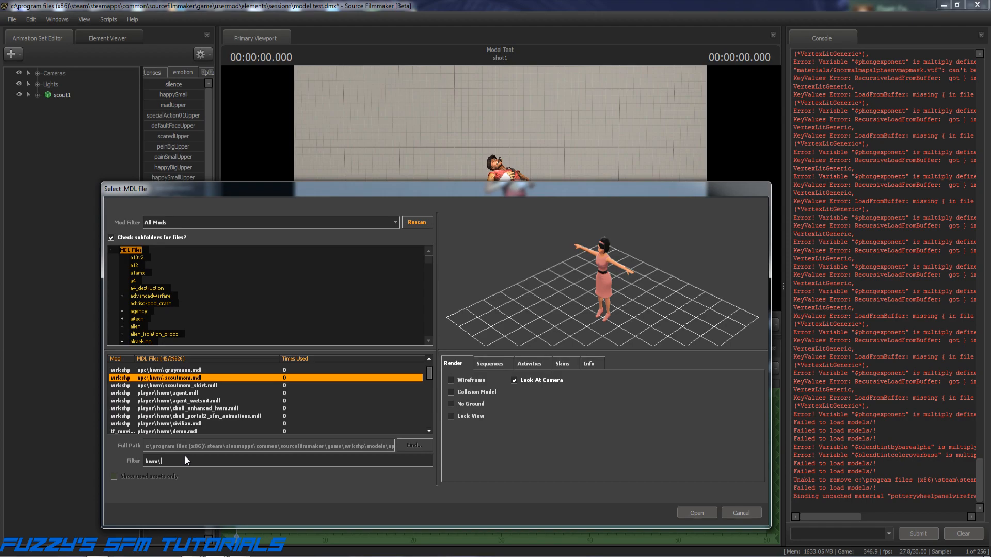
pyautogui.write('en')
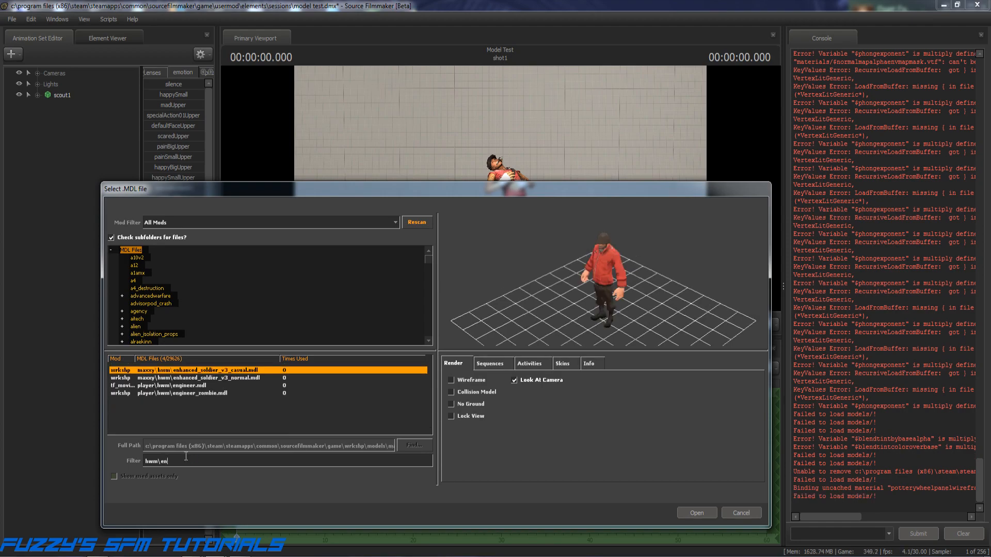
pyautogui.write('gineer')
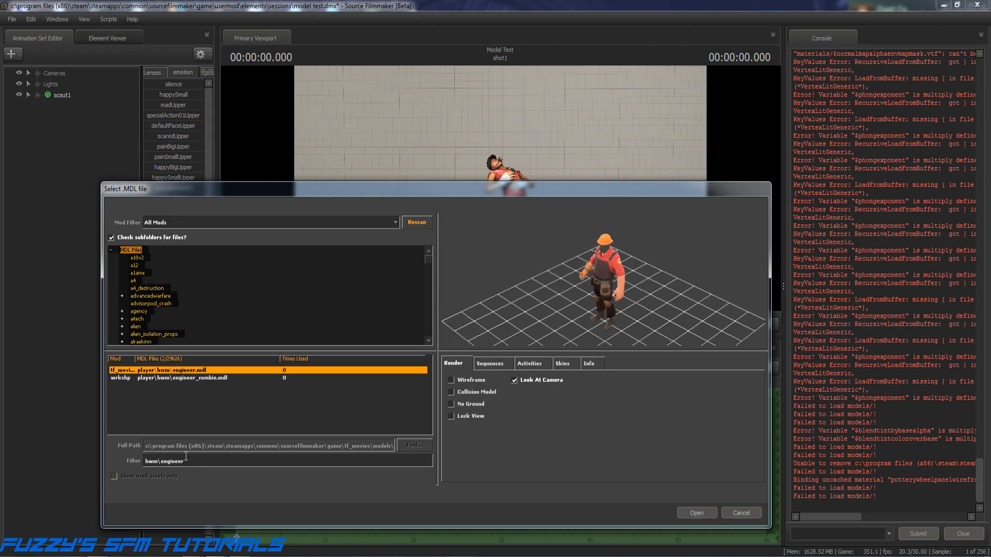
pyautogui.click(696, 512)
# Apply the Zero procedural preset to engineer1's rootTransform to bring the model to the origin.
pyautogui.click(37, 105)
pyautogui.click(47, 128)
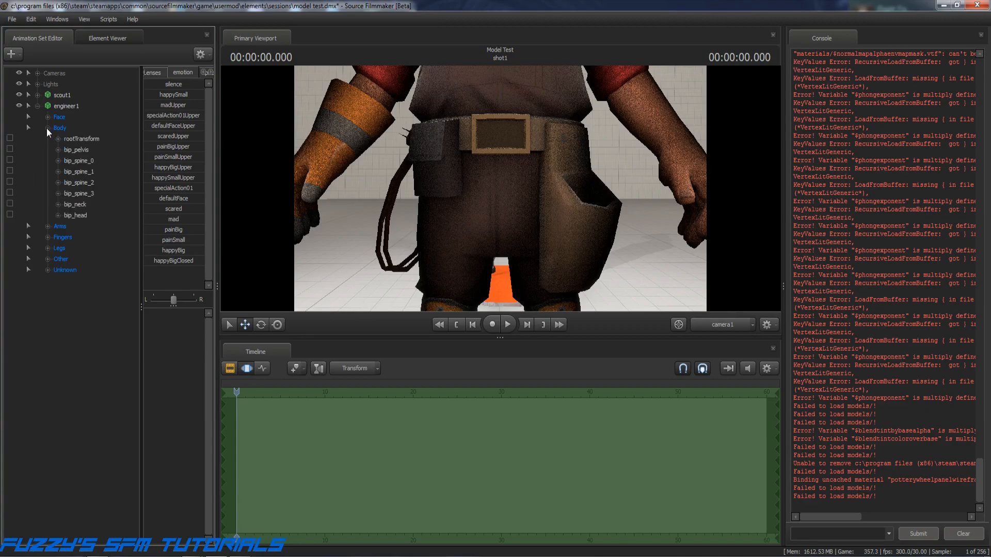
pyautogui.click(72, 140)
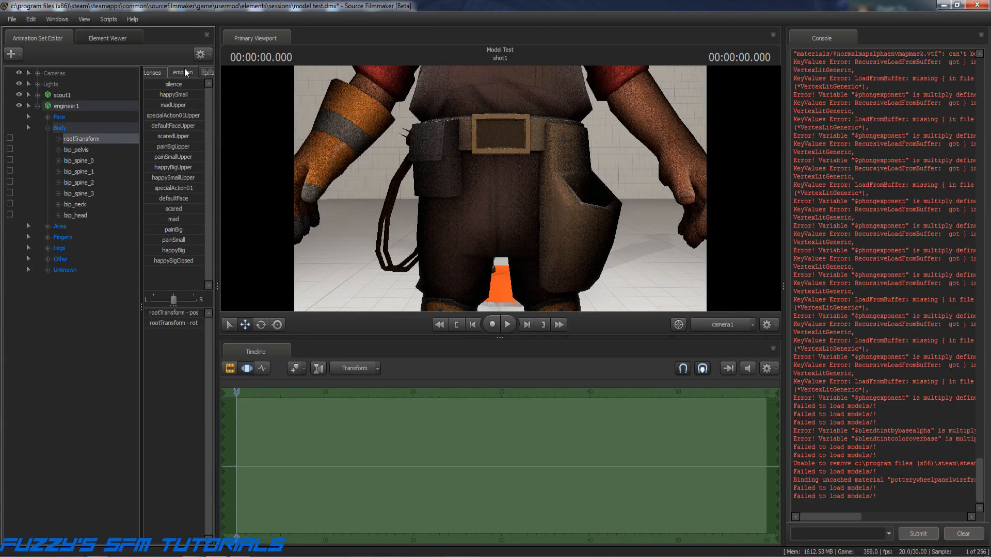
pyautogui.click(204, 73)
pyautogui.click(203, 73)
pyautogui.click(172, 75)
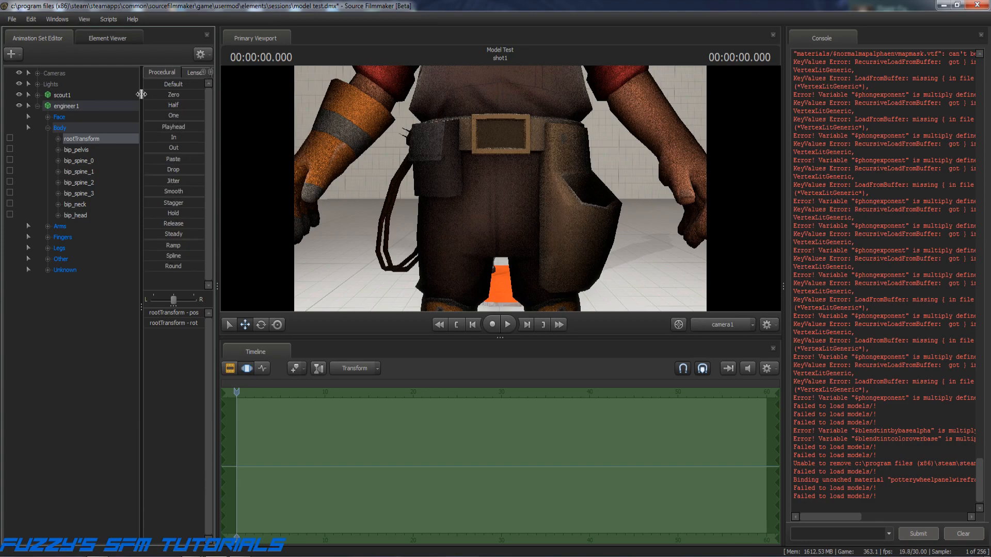
pyautogui.click(151, 96)
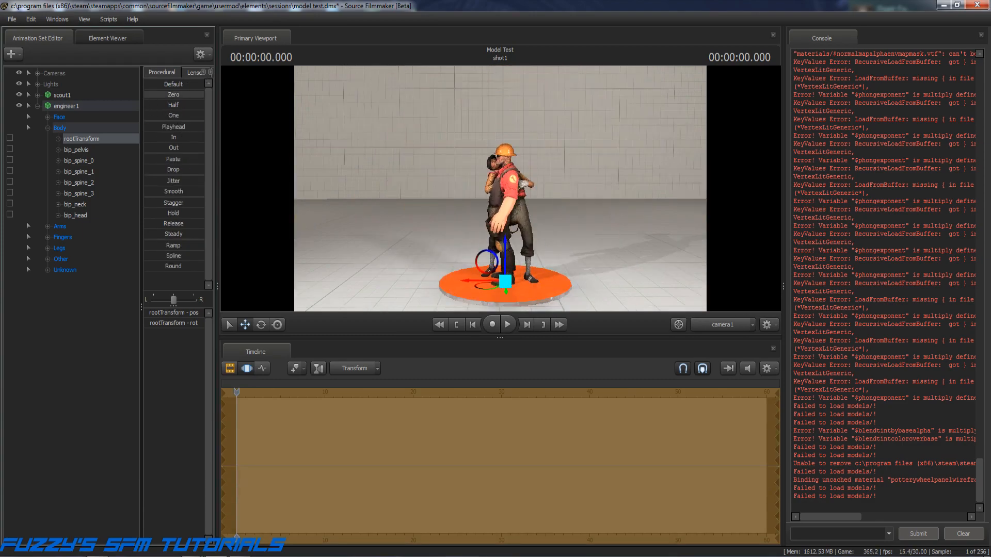
# Rotate engineer1's rootTransform so the engineer faces the camera, and shift him sideways to the right of the scout.
pyautogui.doubleClick(201, 324)
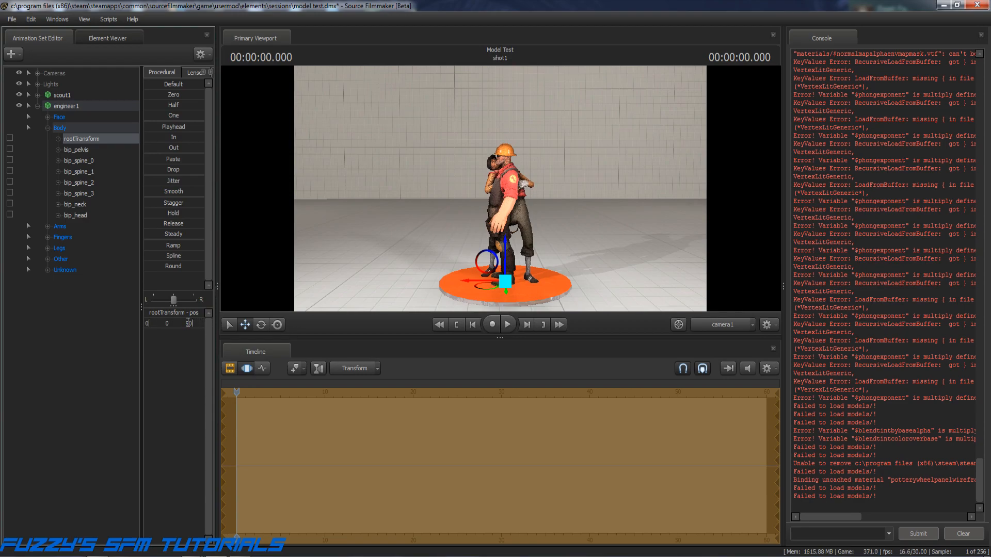
pyautogui.press('Return')
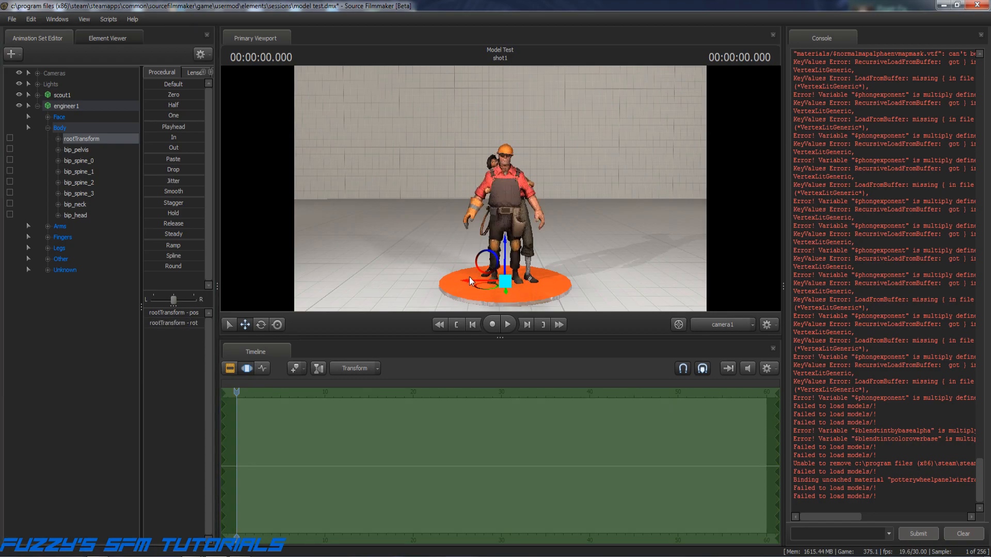
pyautogui.moveTo(467, 282); pyautogui.dragTo(512, 286)
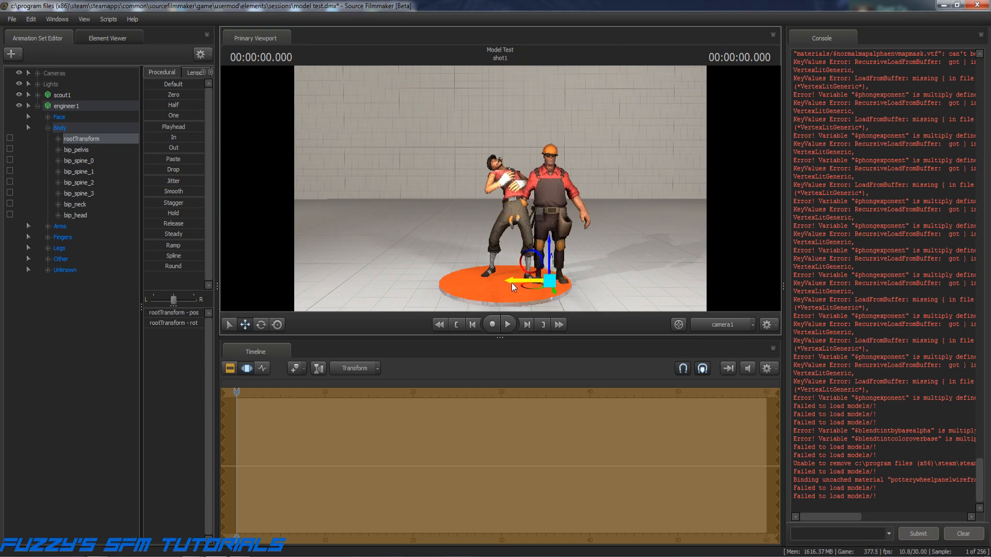
# Move scout1 sideways by its rootTransform, away from the engineer, and commit the new position.
pyautogui.click(38, 95)
pyautogui.click(47, 116)
pyautogui.click(73, 128)
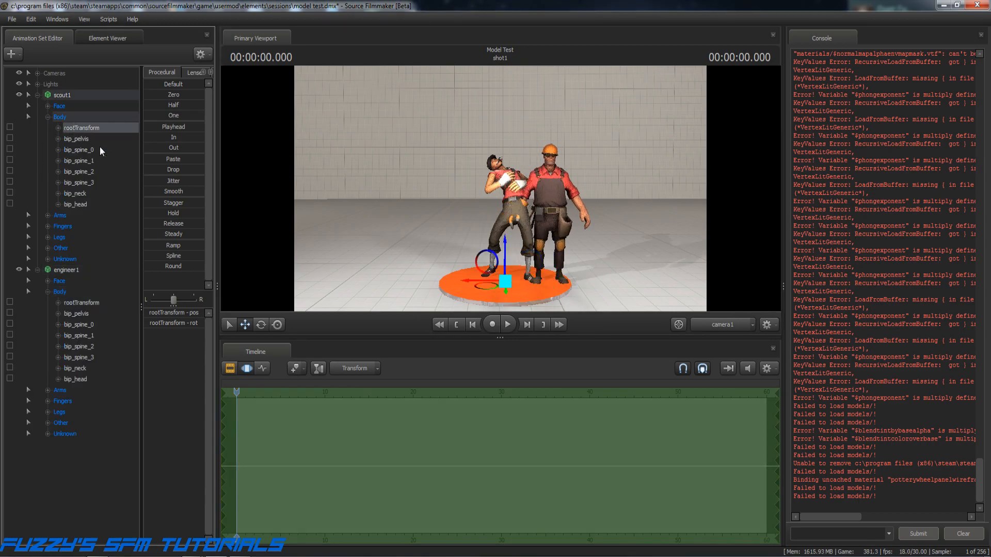
pyautogui.moveTo(466, 284); pyautogui.dragTo(428, 284)
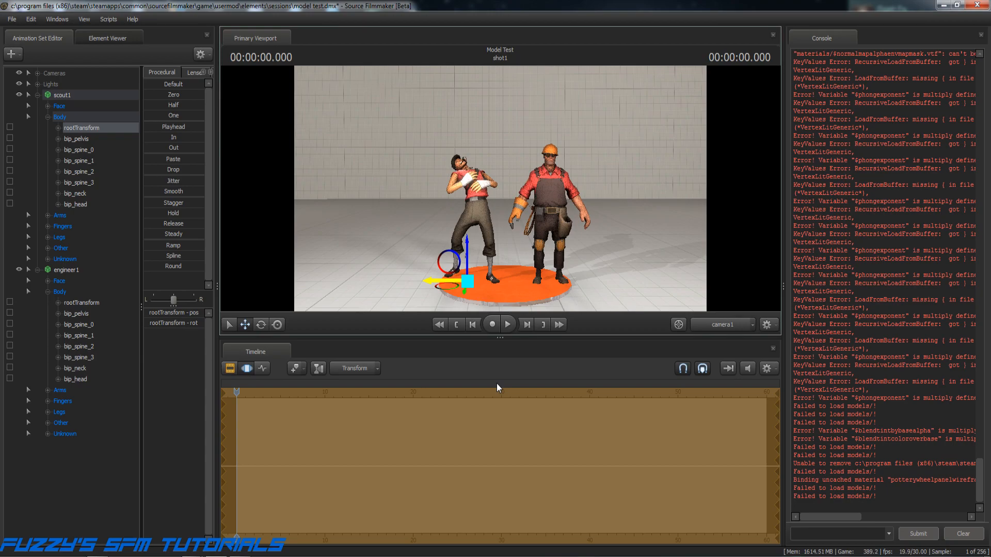
pyautogui.press('Return')
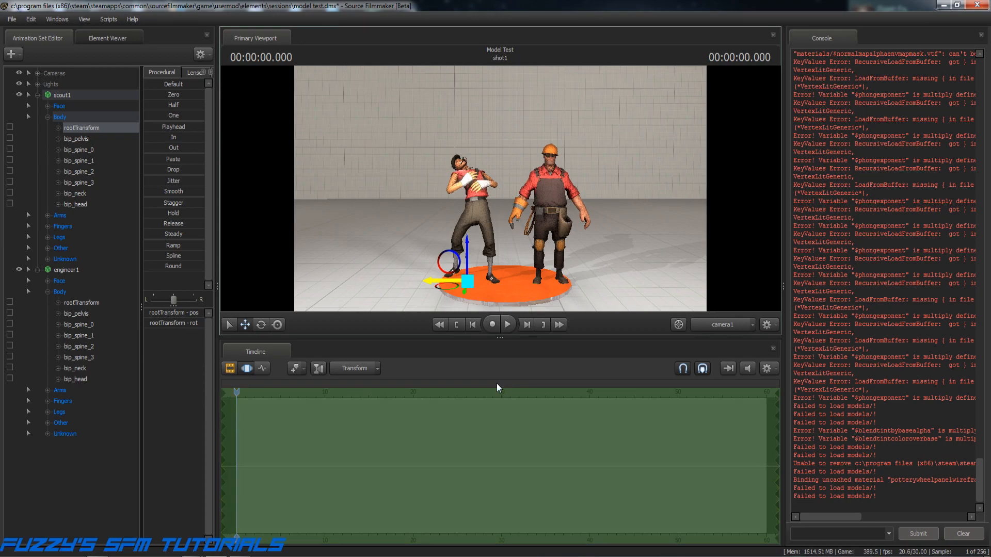
# Collapse the expanded scout1 and engineer1 Body controls and open the sequence import for engineer1.
pyautogui.click(37, 95)
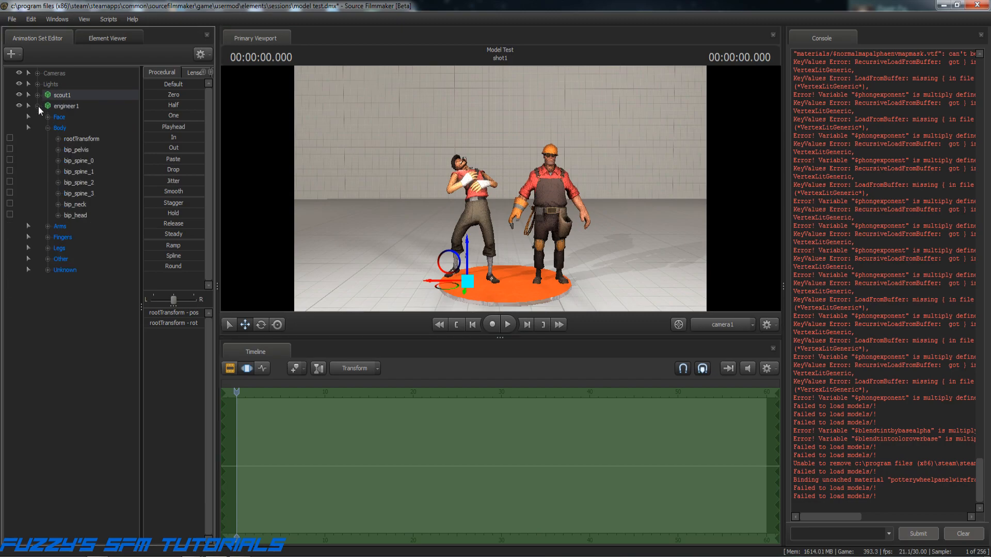
pyautogui.click(44, 127)
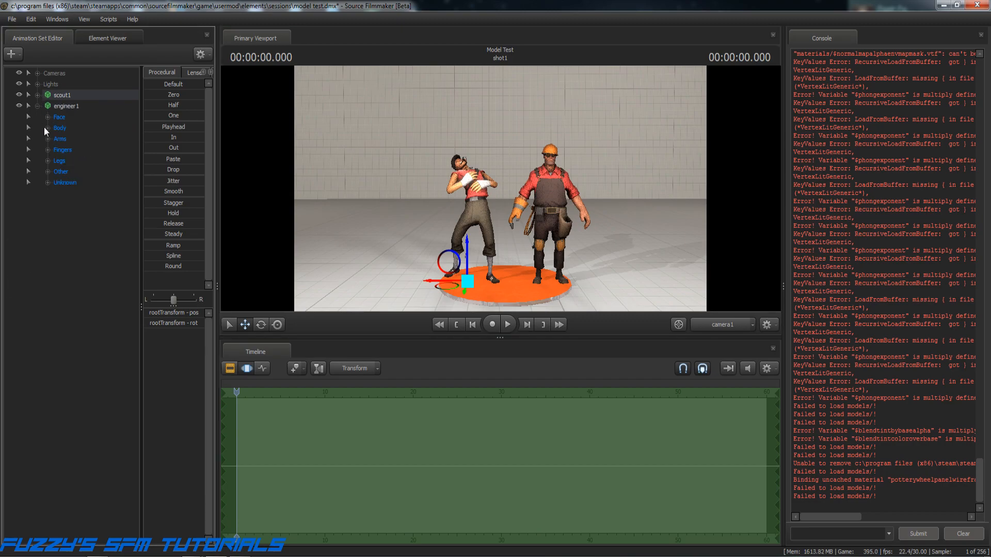
pyautogui.click(67, 107)
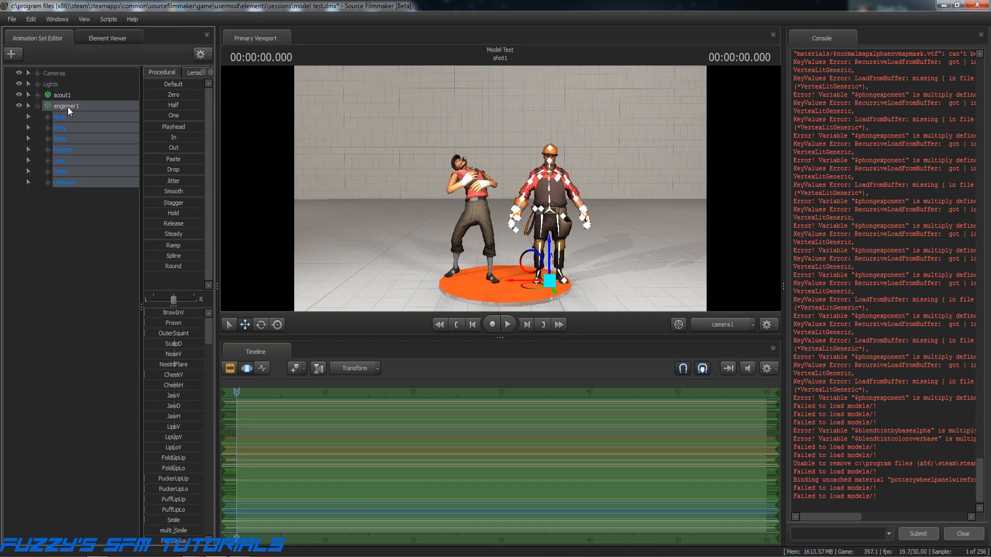
pyautogui.rightClick(67, 107)
pyautogui.moveTo(128, 192)
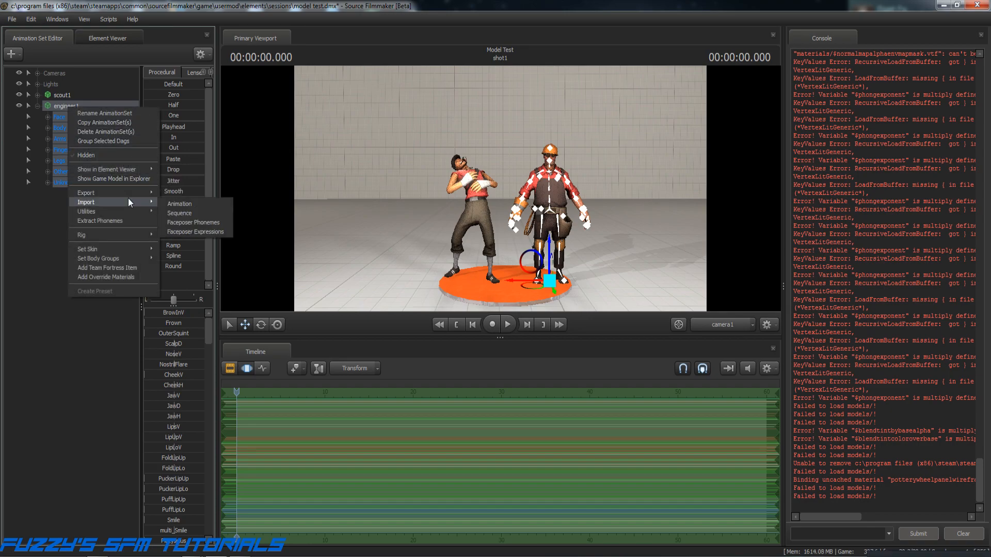
pyautogui.click(179, 214)
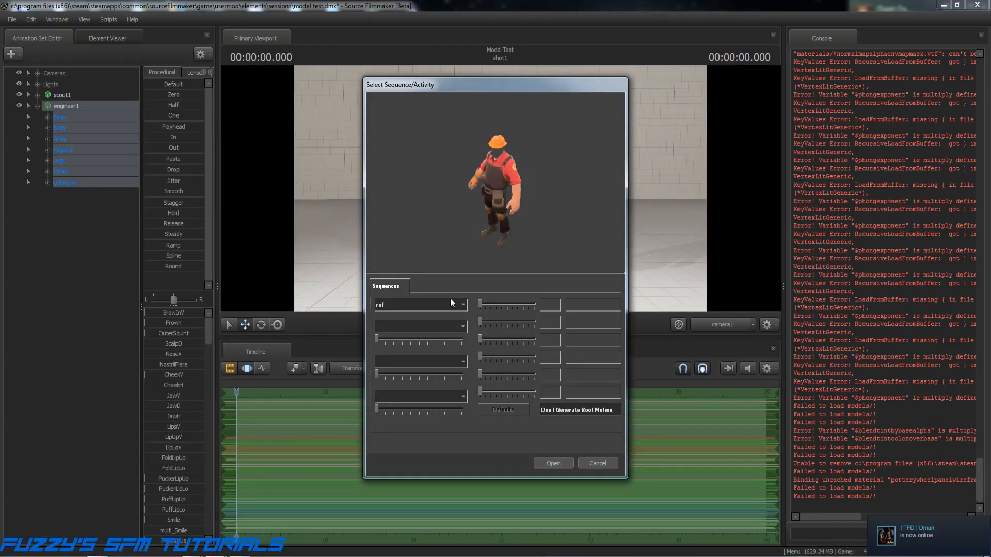
# Import the taunt_brutallegend sequence onto engineer1 and commit it to the timeline.
pyautogui.click(462, 306)
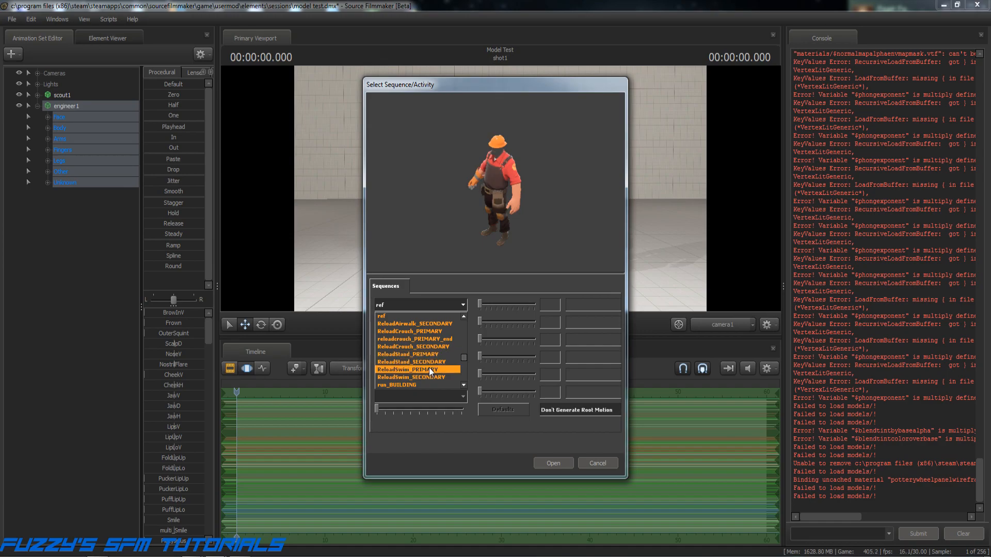
pyautogui.click(409, 384)
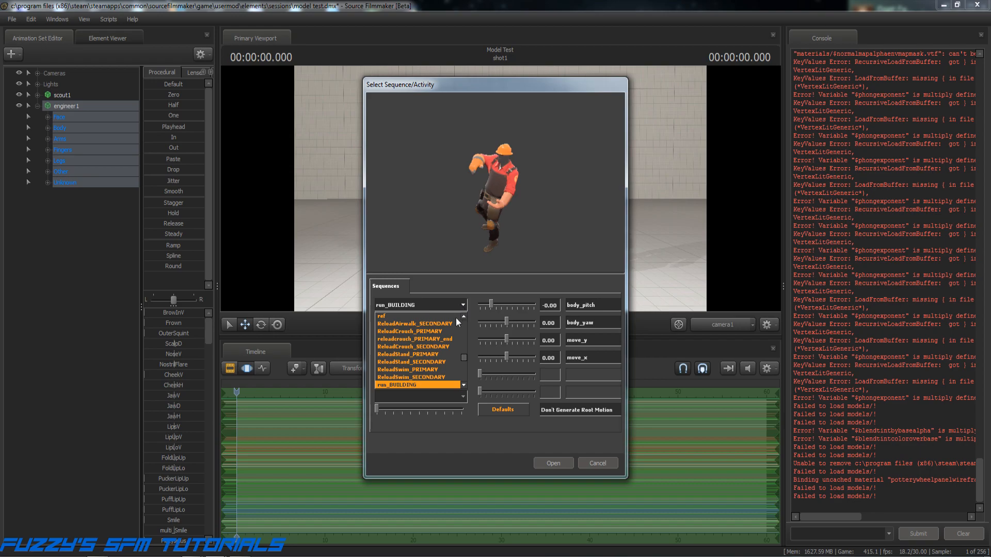
pyautogui.scroll(-3, 447, 339)
pyautogui.scroll(-5, 448, 336)
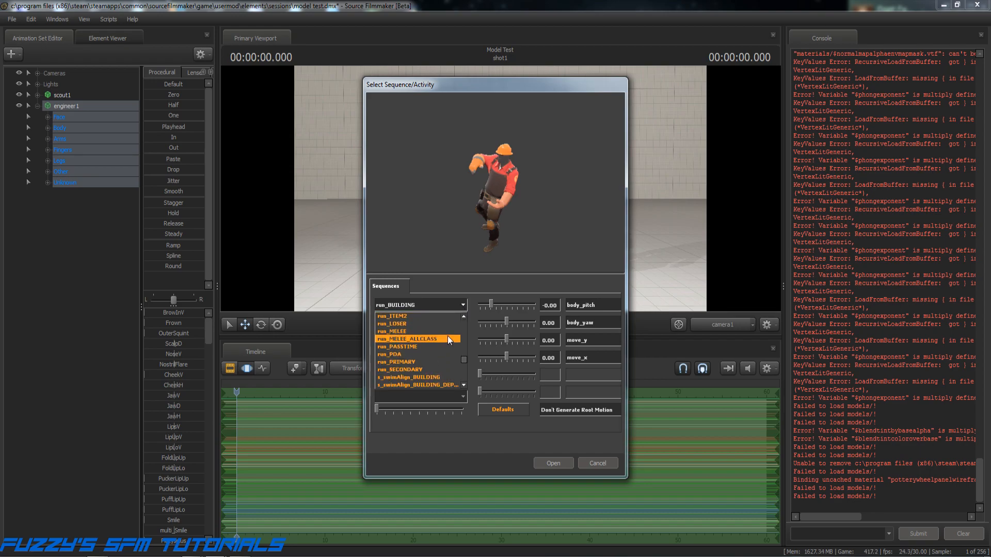
pyautogui.scroll(-4, 447, 334)
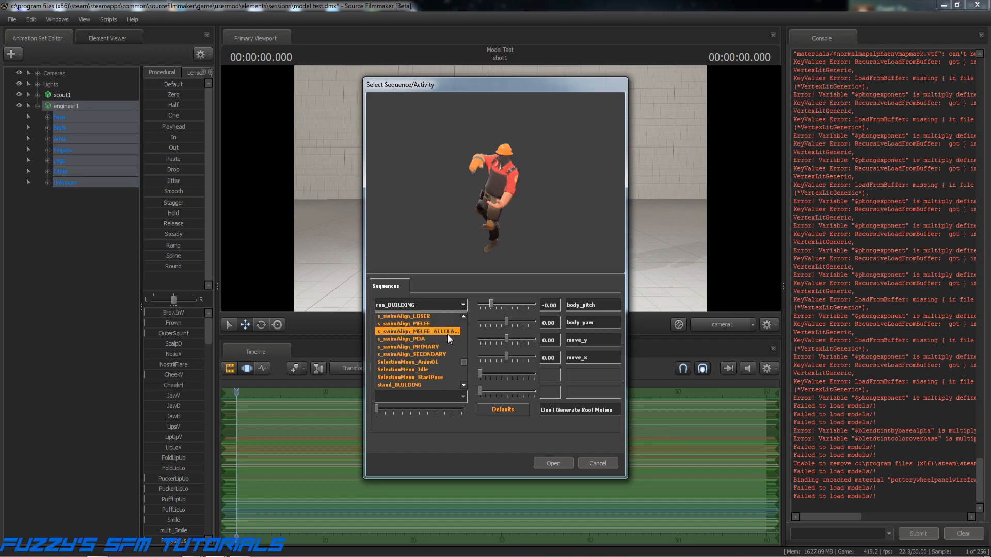
pyautogui.scroll(-4, 447, 334)
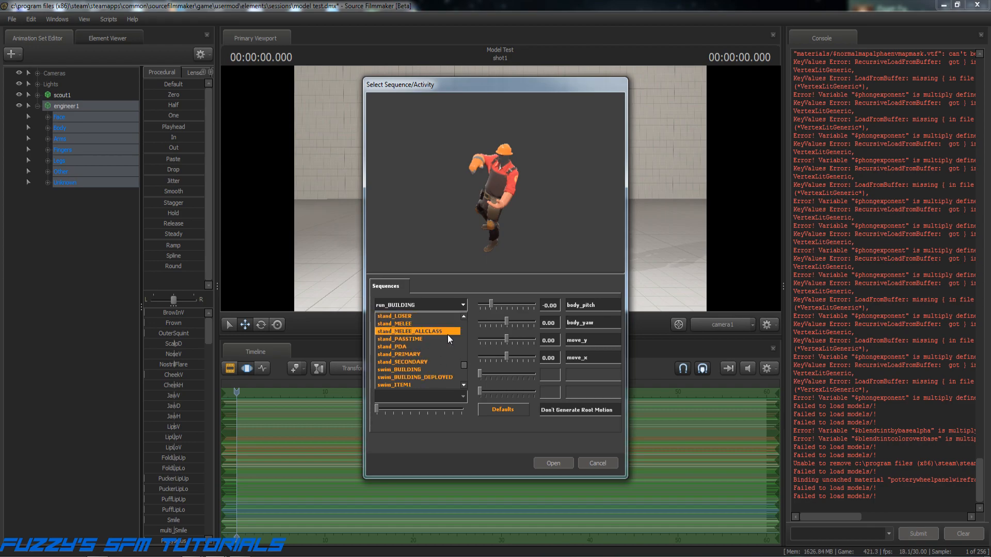
pyautogui.scroll(-4, 447, 334)
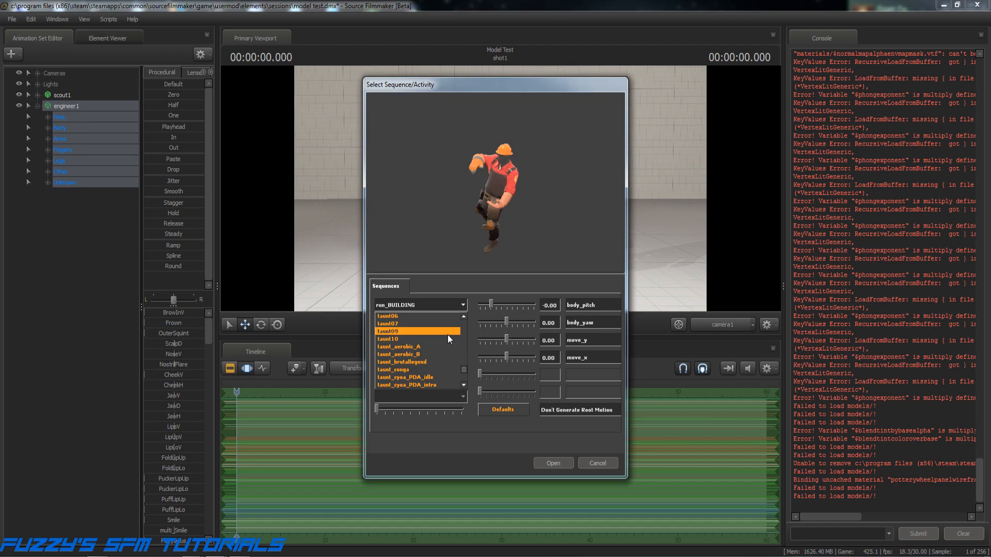
pyautogui.click(404, 362)
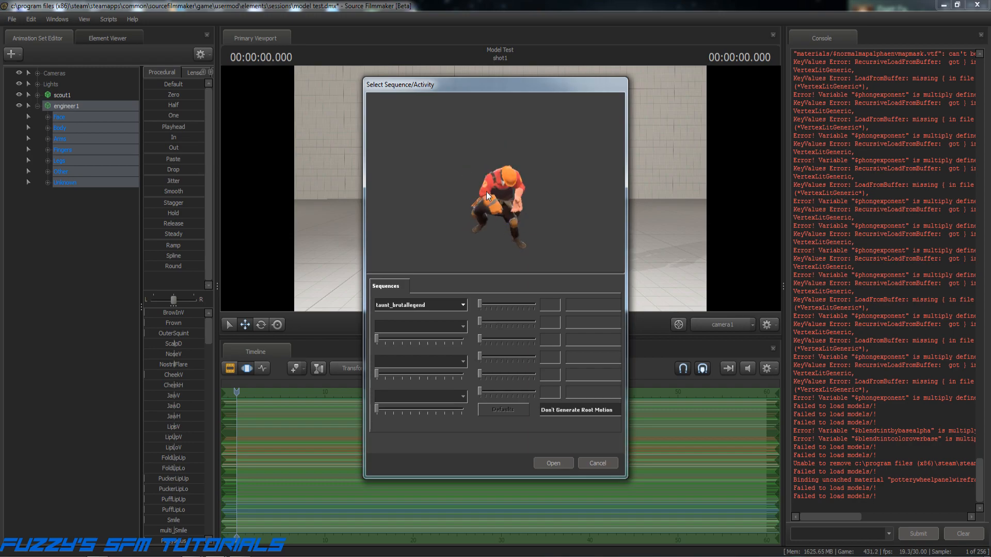
pyautogui.click(463, 304)
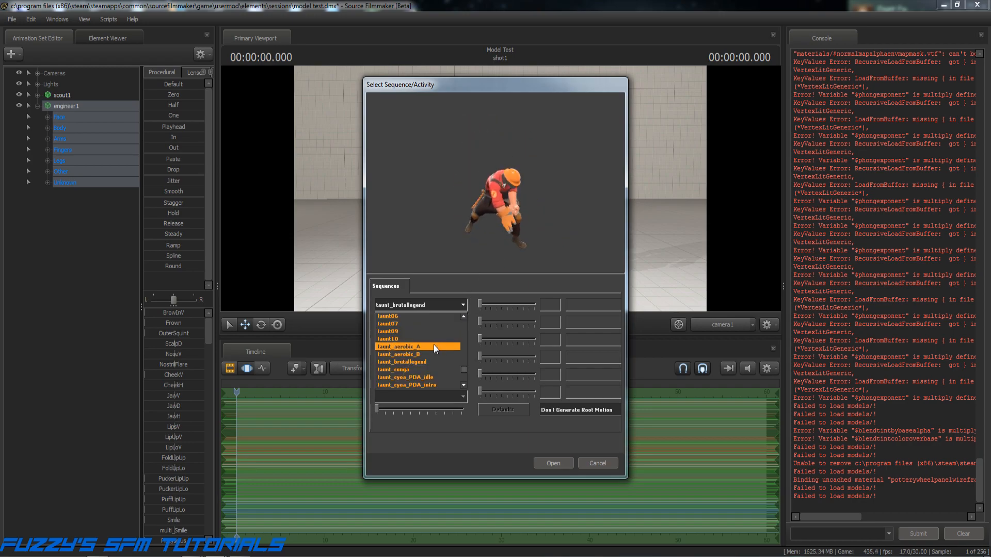
pyautogui.click(406, 363)
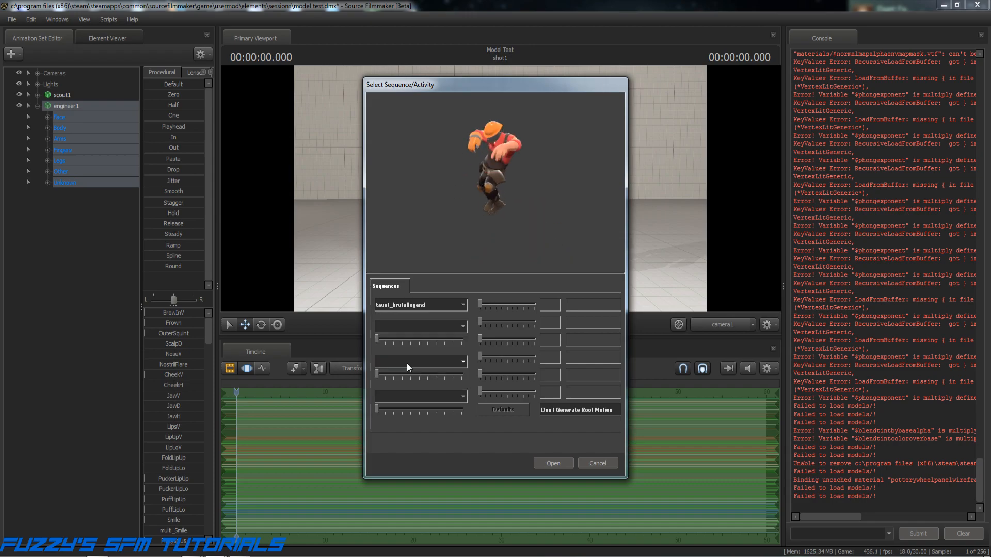
pyautogui.click(552, 463)
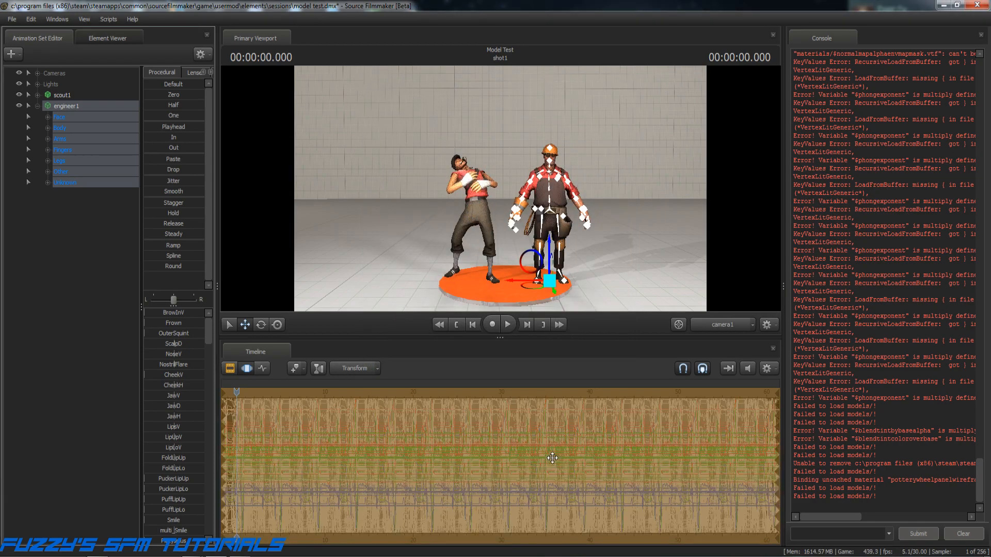
pyautogui.press('Return')
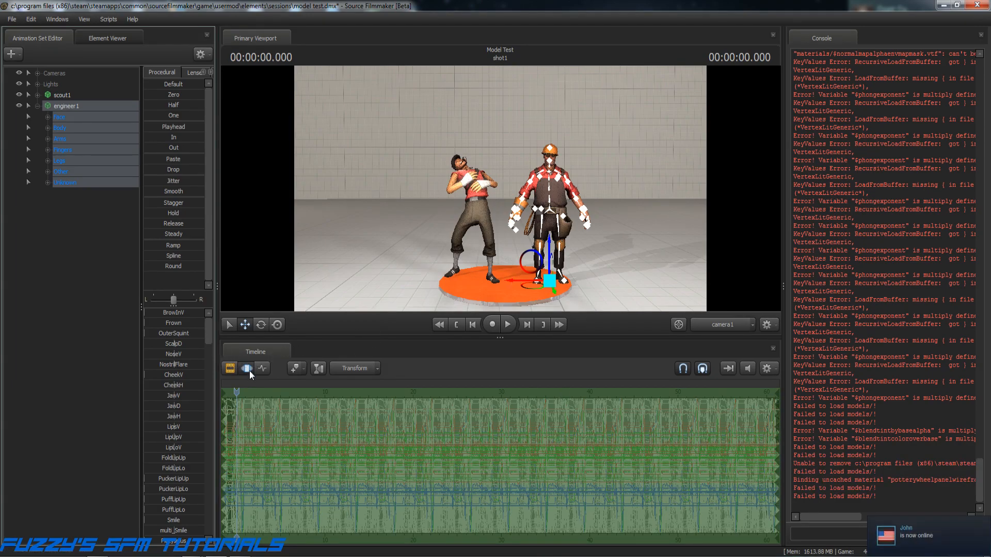
# Hold engineer1's taunt pose from 00:00:01.066 across the whole shot with the Playhead preset, check it on the timeline, and return to the start.
pyautogui.moveTo(235, 391); pyautogui.dragTo(246, 392)
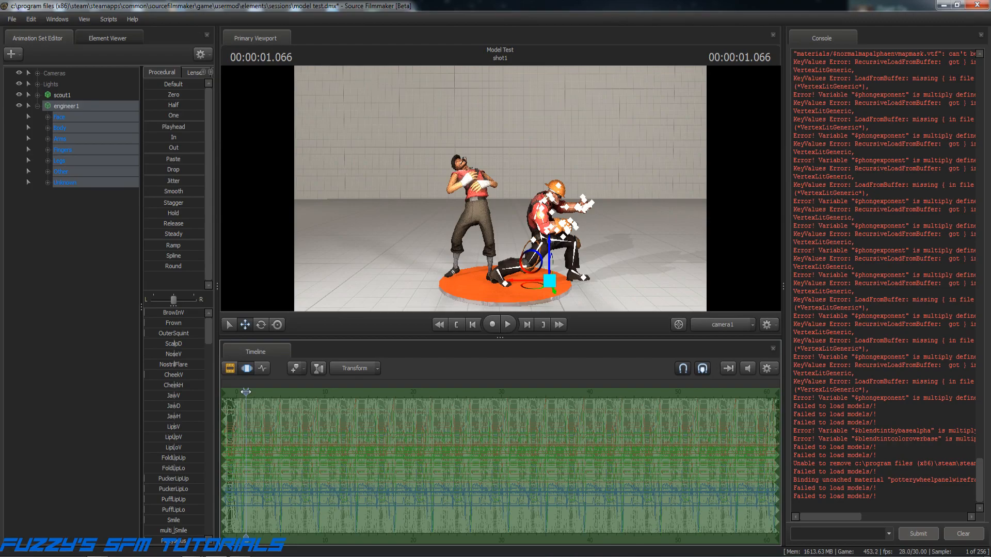
pyautogui.moveTo(245, 392); pyautogui.dragTo(246, 391)
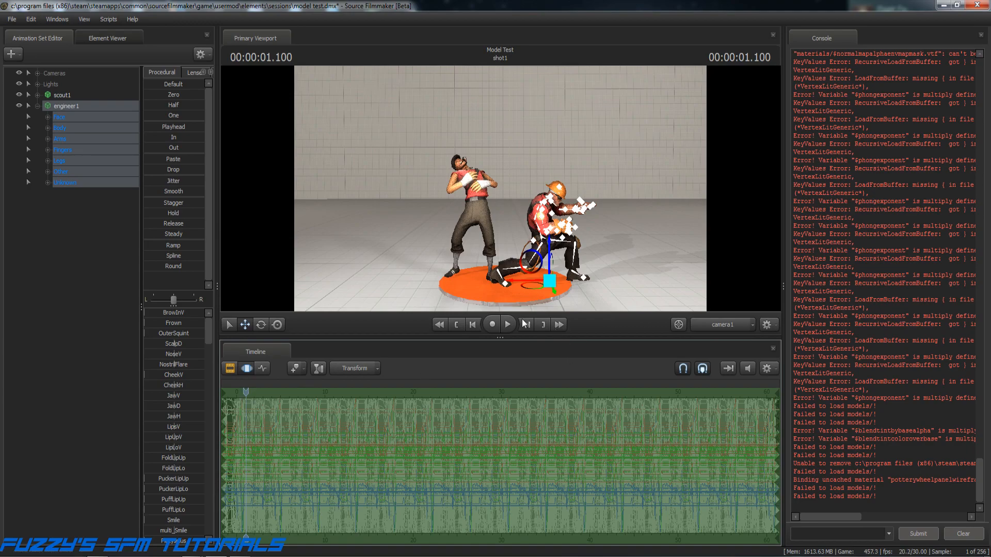
pyautogui.click(472, 325)
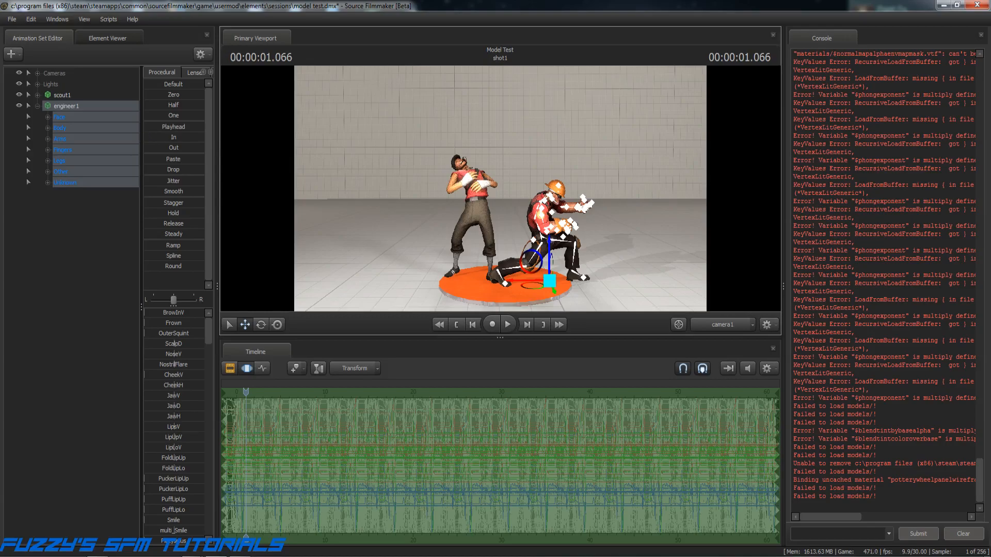
pyautogui.moveTo(148, 128); pyautogui.dragTo(150, 128)
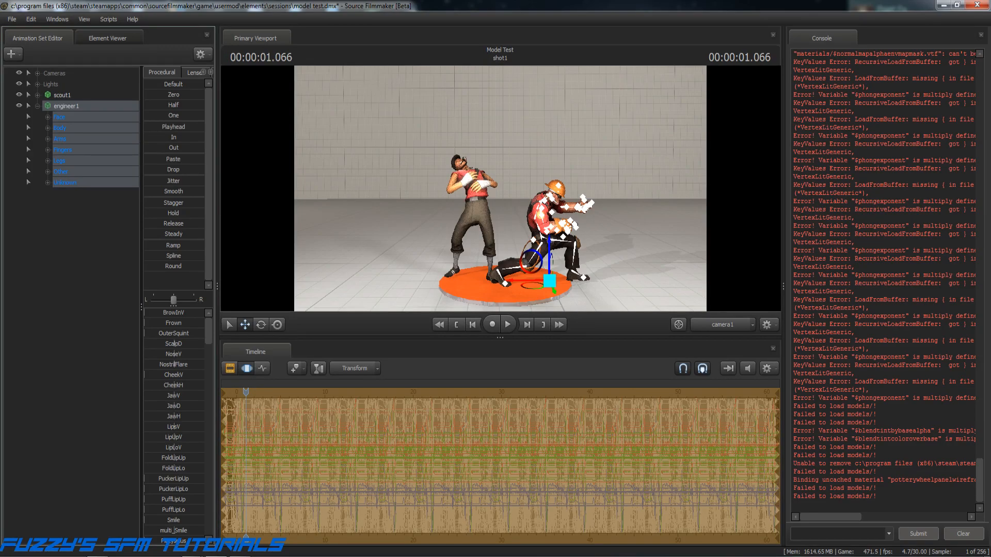
pyautogui.moveTo(149, 128); pyautogui.dragTo(204, 127)
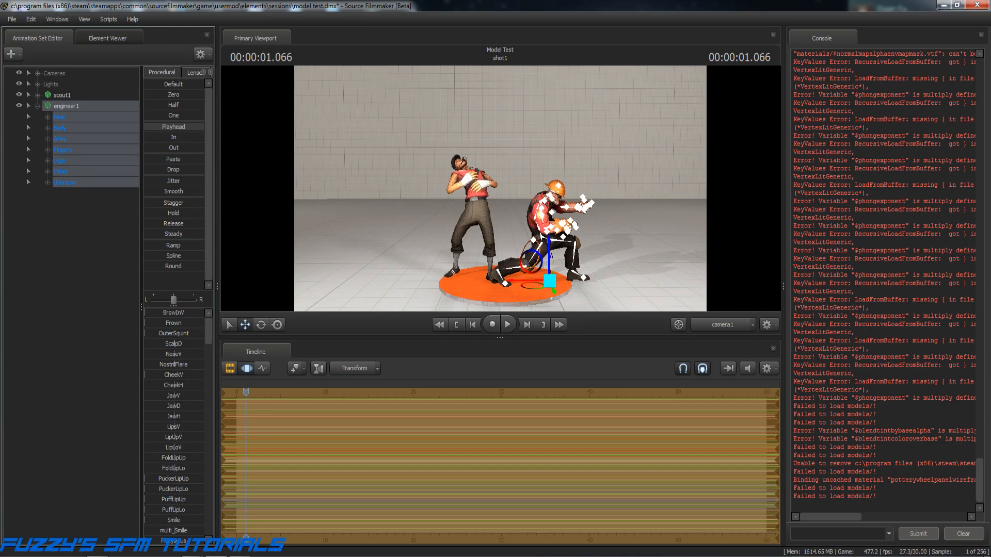
pyautogui.moveTo(204, 128); pyautogui.dragTo(386, 147)
pyautogui.press('Return')
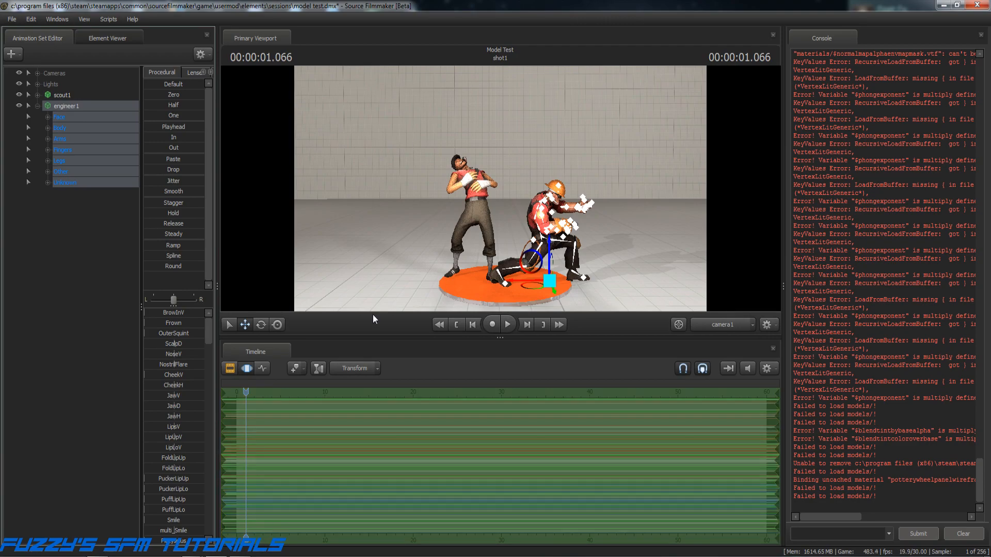
pyautogui.moveTo(245, 392)
pyautogui.mouseDown()
pyautogui.moveTo(511, 392)
pyautogui.moveTo(256, 392)
pyautogui.mouseUp()
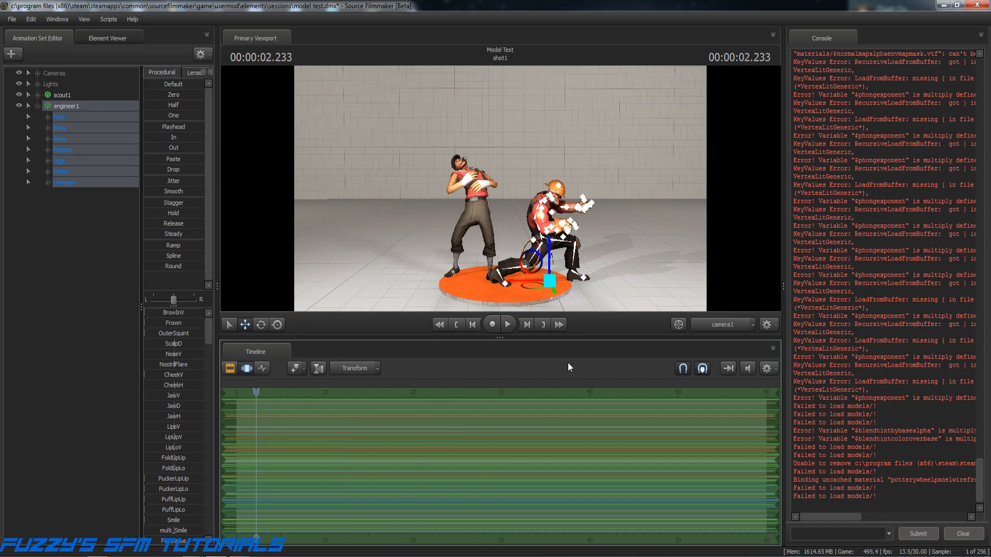
pyautogui.click(453, 326)
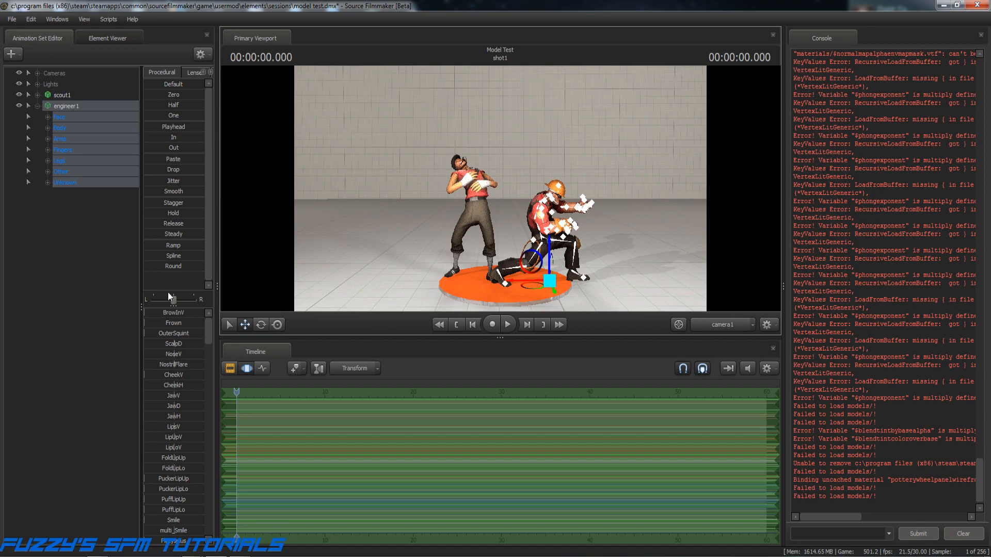
# Rotate engineer1's rootTransform around the vertical axis so the kneeling engineer faces the camera, and commit the rotation.
pyautogui.click(47, 127)
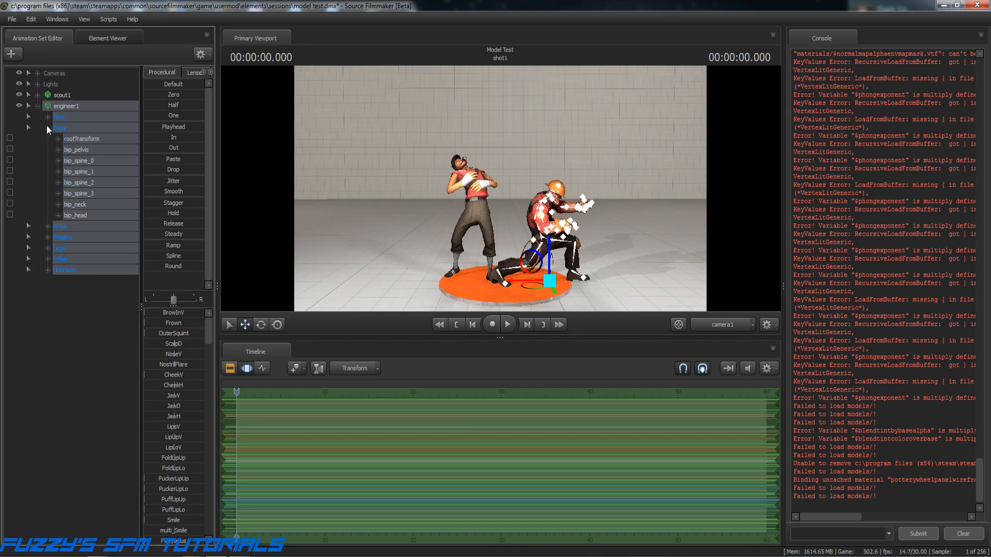
pyautogui.click(74, 139)
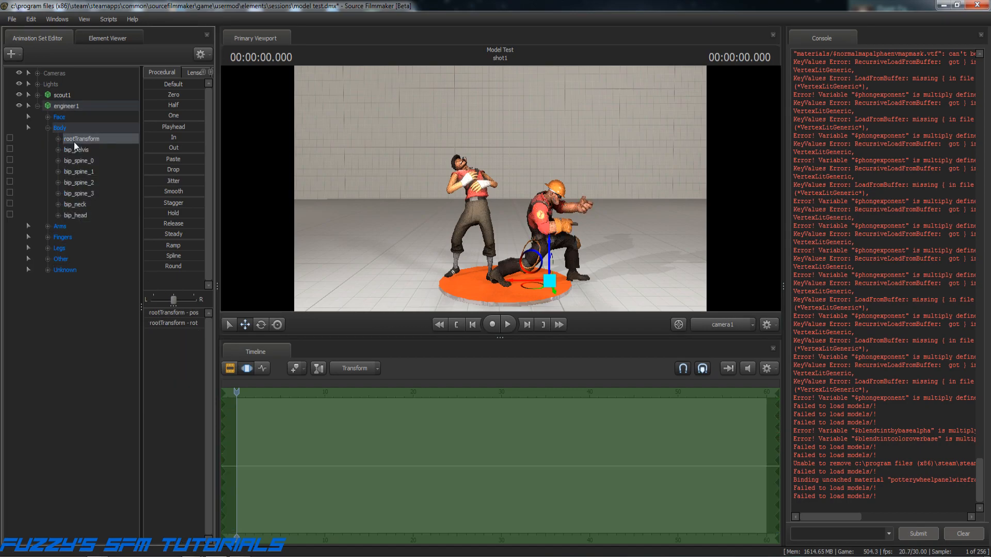
pyautogui.click(199, 324)
pyautogui.doubleClick(188, 323)
pyautogui.write('80')
pyautogui.press('Return')
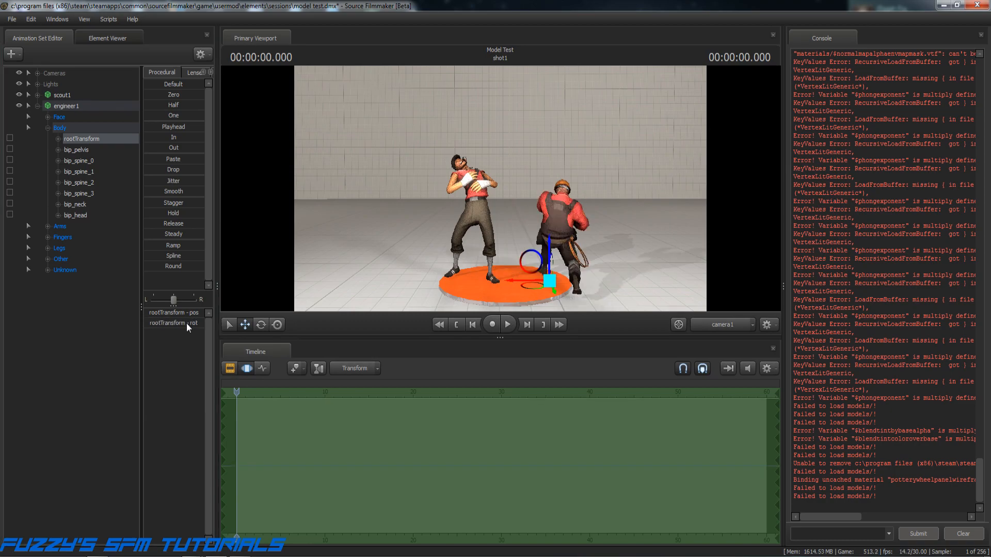
pyautogui.click(260, 324)
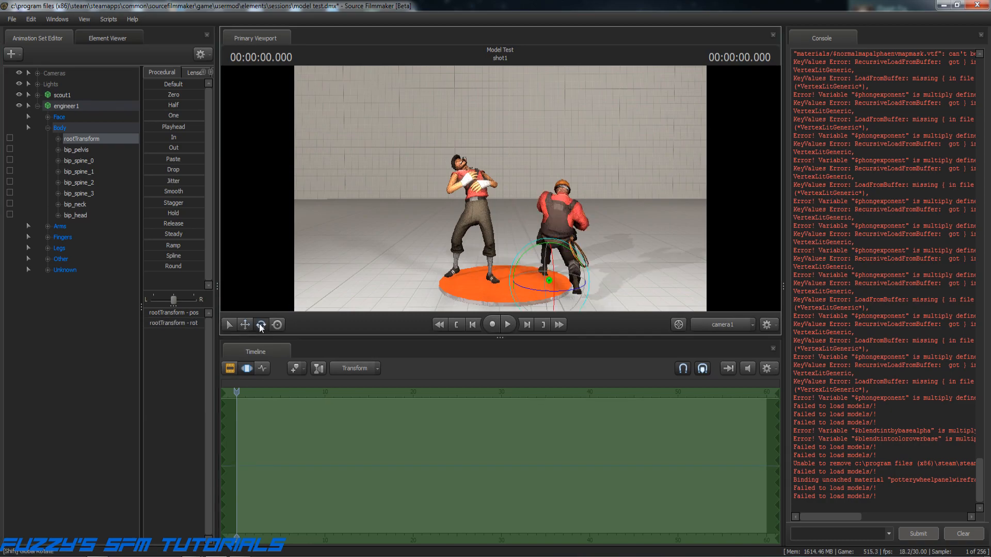
pyautogui.moveTo(563, 291); pyautogui.dragTo(465, 268)
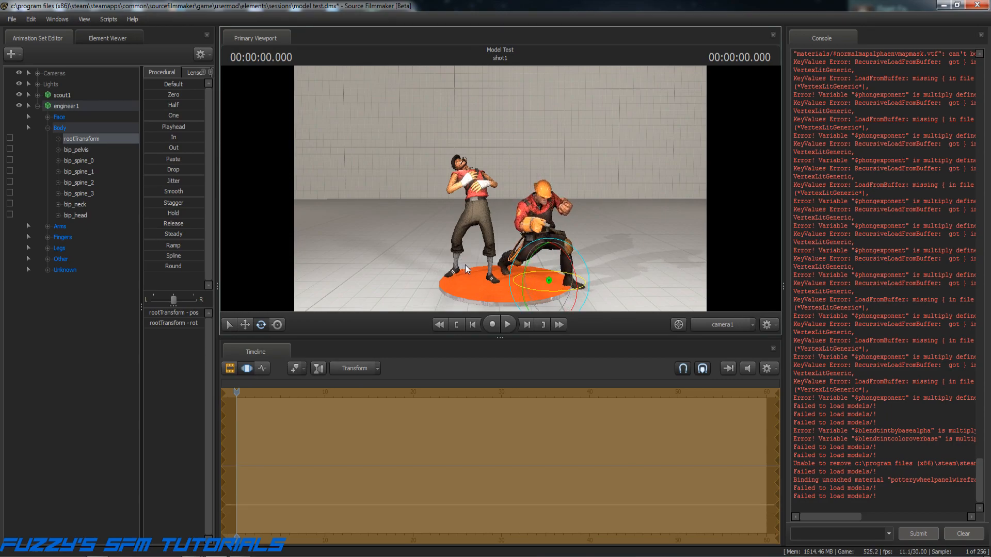
pyautogui.press('Return')
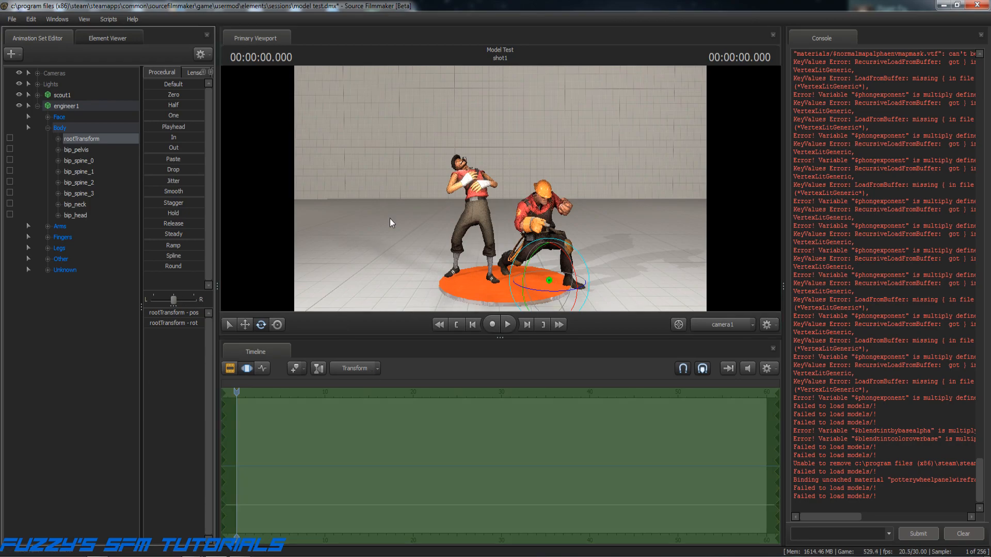
# Collapse engineer1's control groups and clear the selection.
pyautogui.click(47, 127)
pyautogui.click(38, 105)
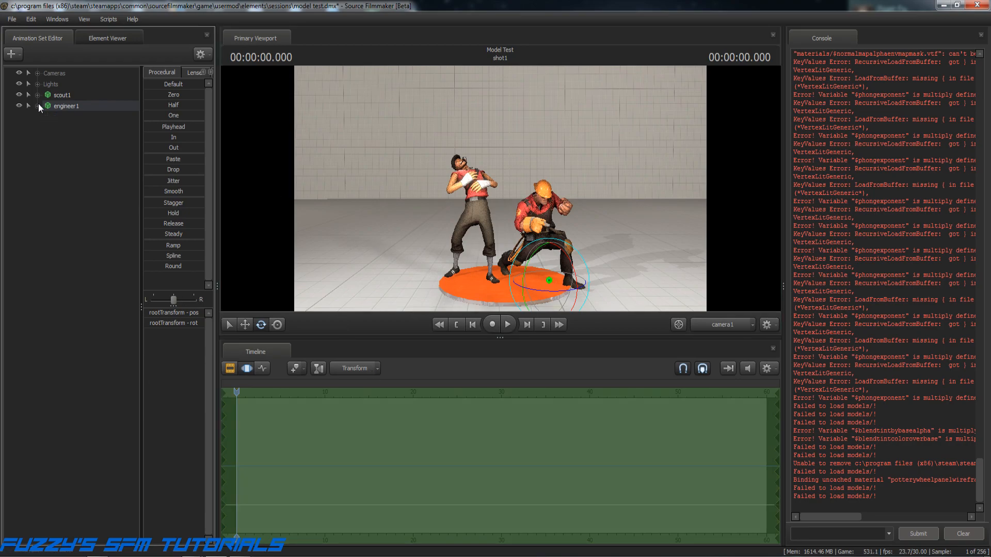
pyautogui.click(55, 206)
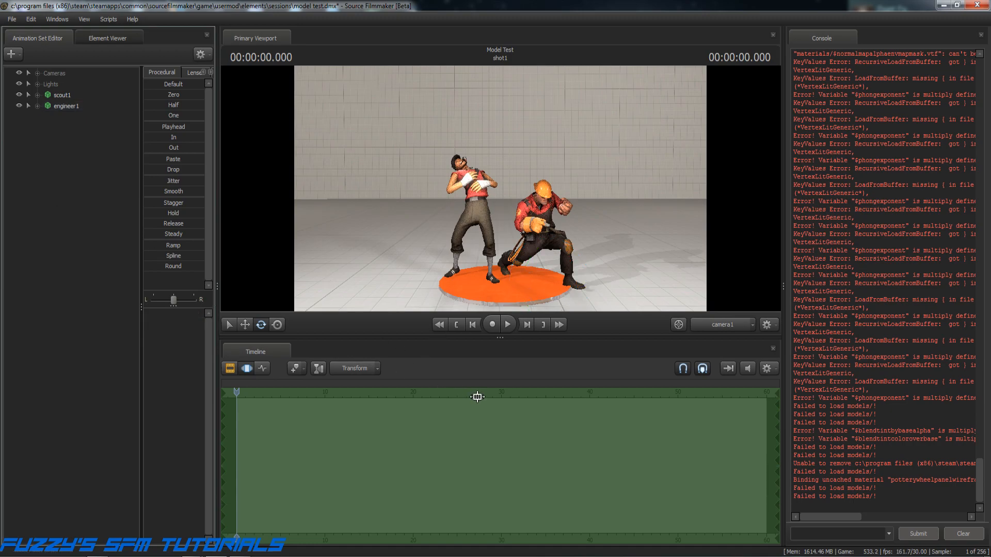
# Play and scrub through the shot to check that both models hold their poses, and return to the first frame.
pyautogui.click(509, 326)
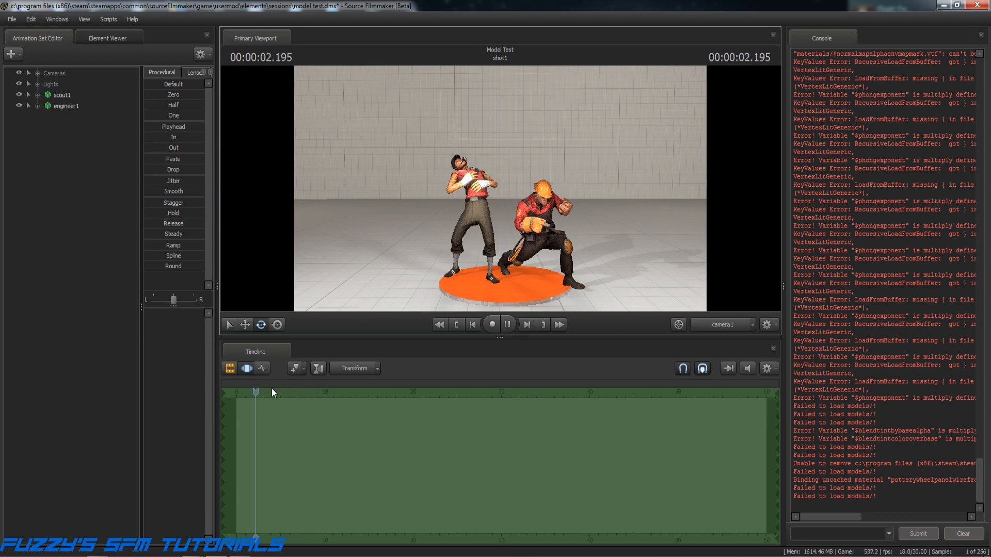
pyautogui.moveTo(272, 392); pyautogui.dragTo(317, 389)
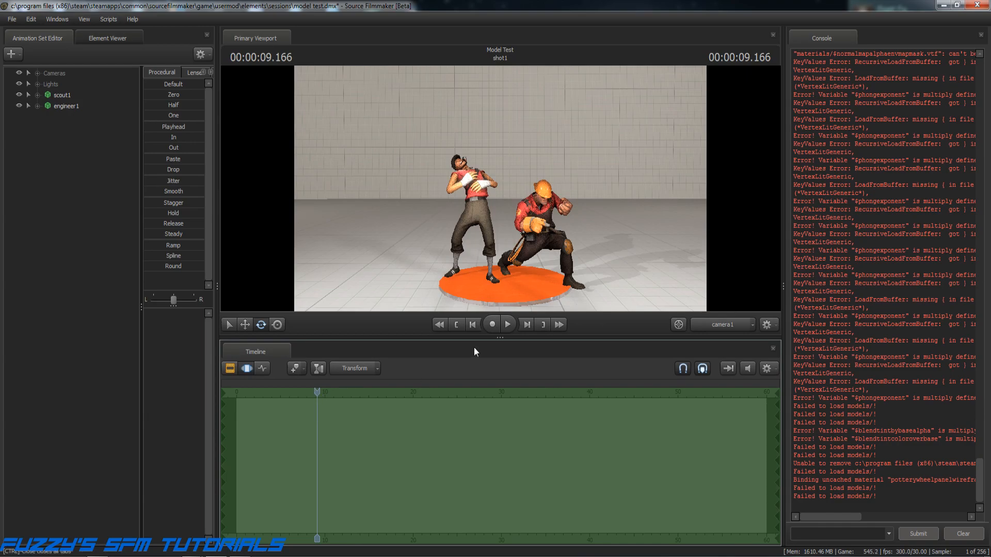
pyautogui.click(458, 325)
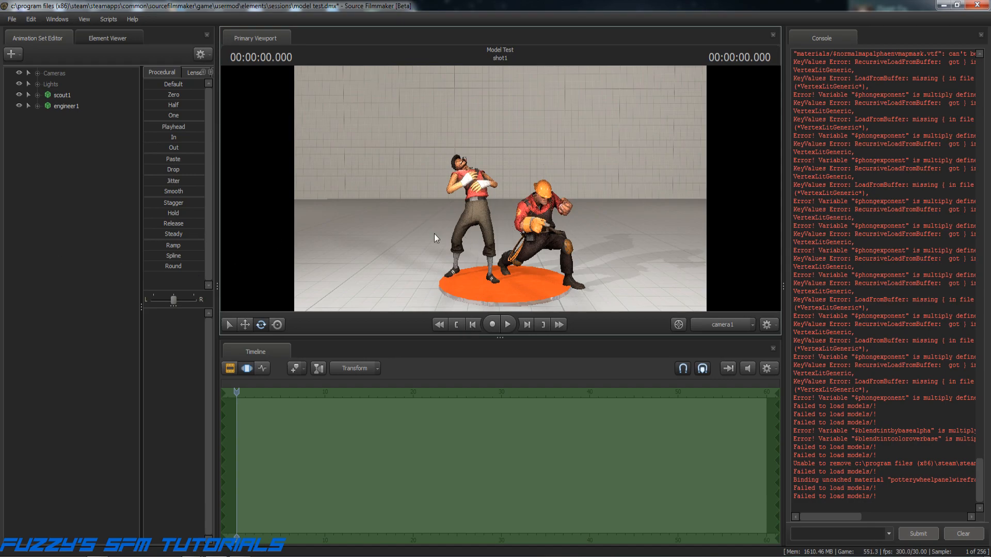
# Open the Team Fortress item chooser for engineer1 with the item category set to All Items.
pyautogui.click(37, 106)
pyautogui.click(36, 106)
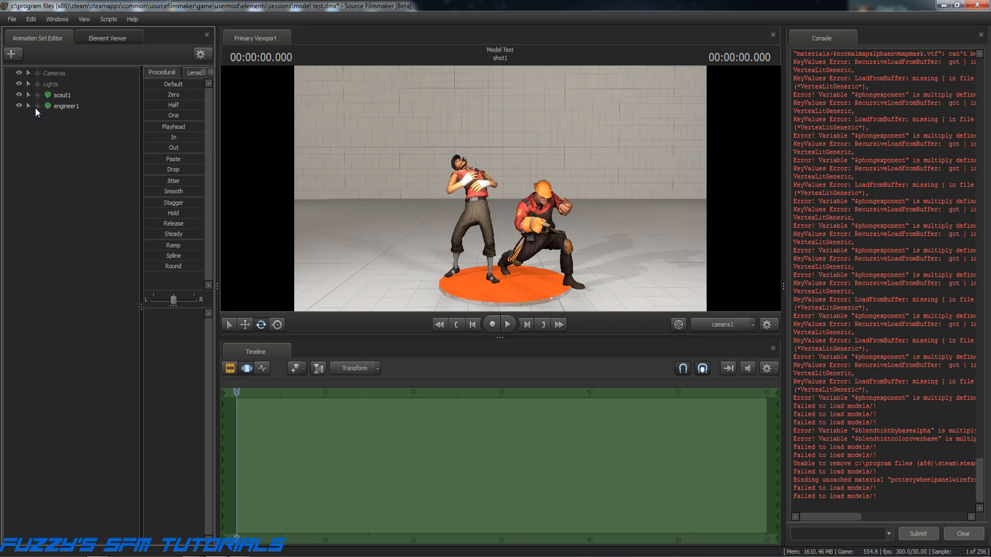
pyautogui.click(63, 107)
pyautogui.rightClick(63, 106)
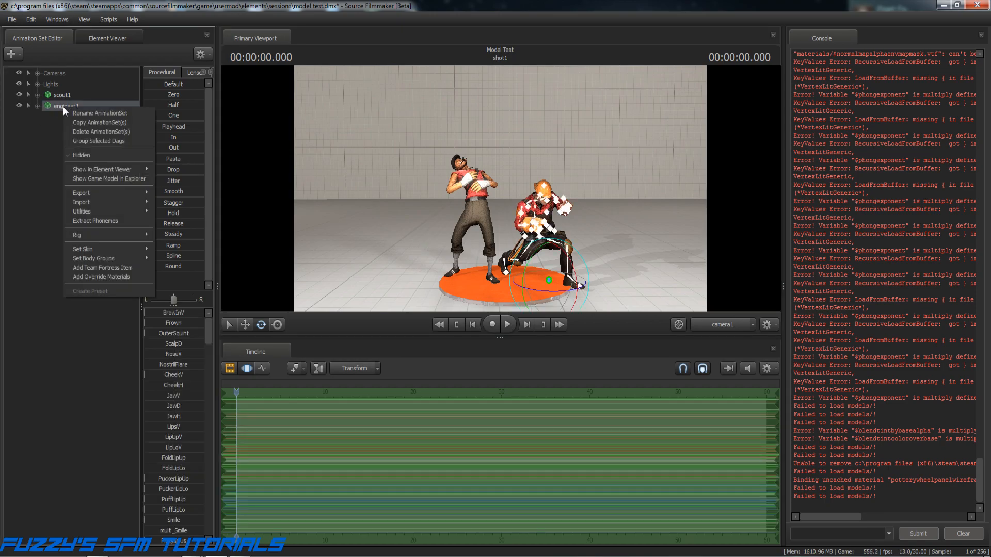
pyautogui.click(107, 268)
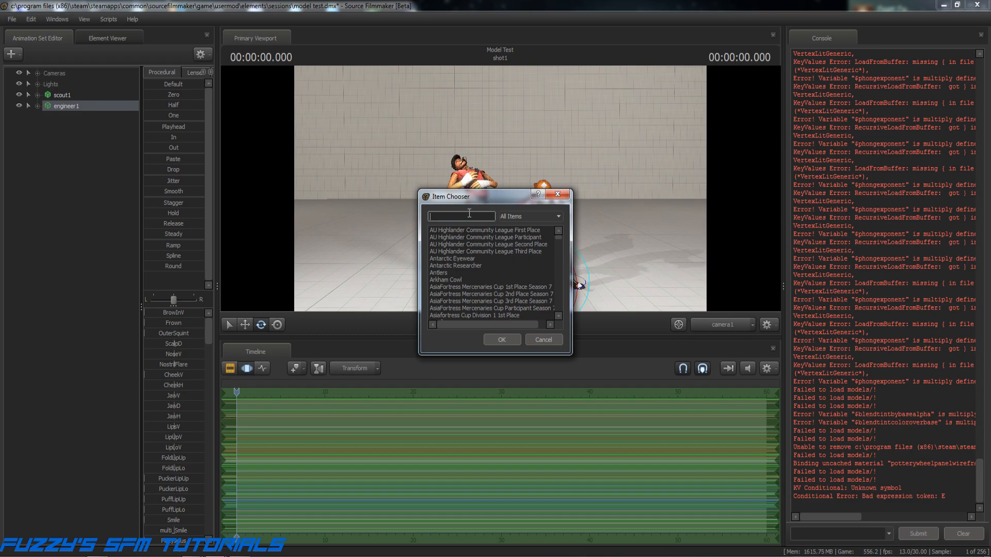
pyautogui.click(559, 215)
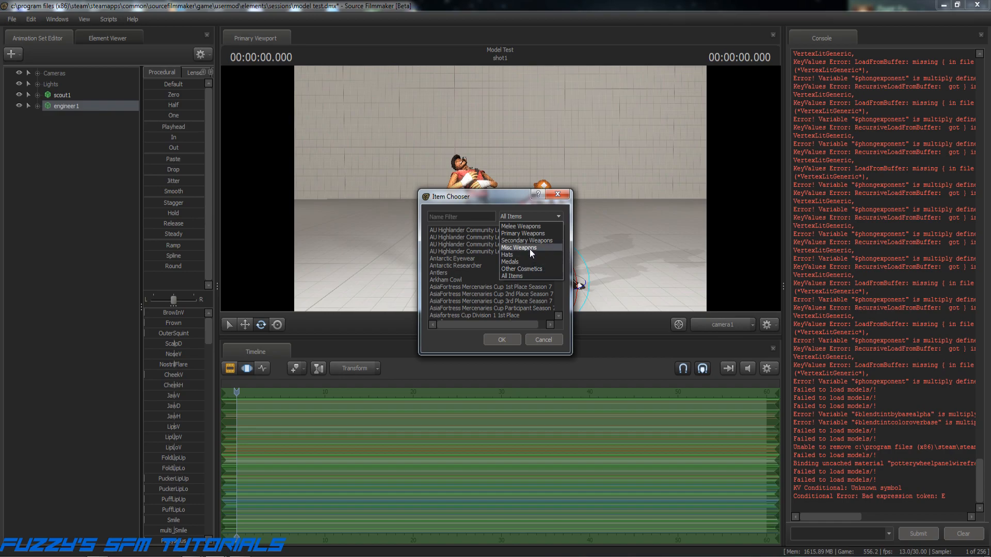
pyautogui.click(519, 275)
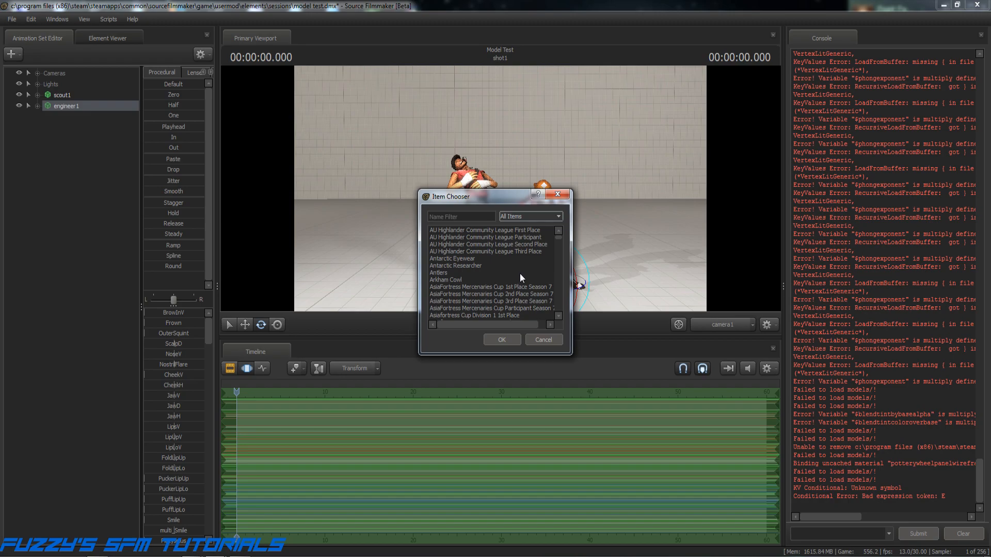
# Search all of engineer1's available items for "engi" and clear the name filter.
pyautogui.click(466, 216)
pyautogui.write('engi')
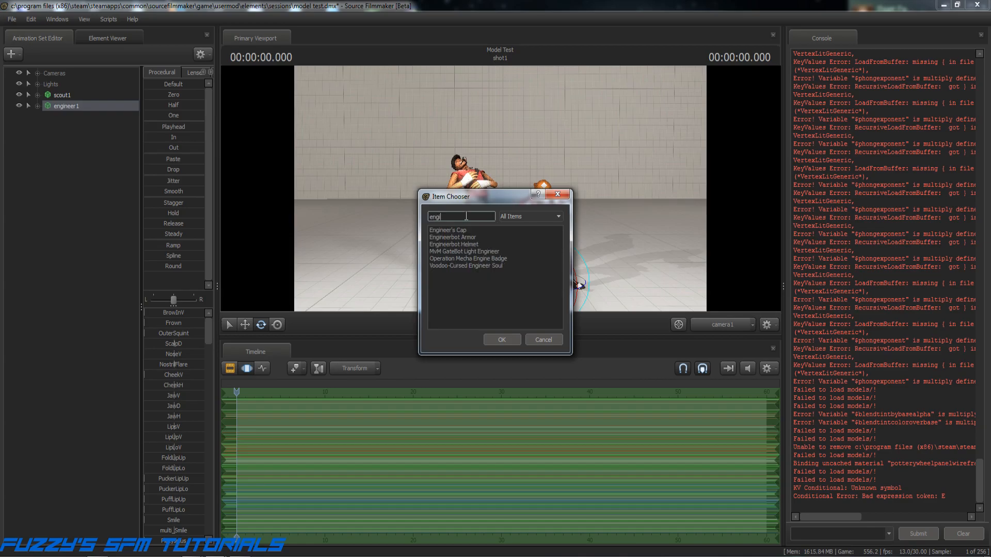
pyautogui.press('BackSpace')
pyautogui.press('BackSpace')
pyautogui.press('BackSpace')
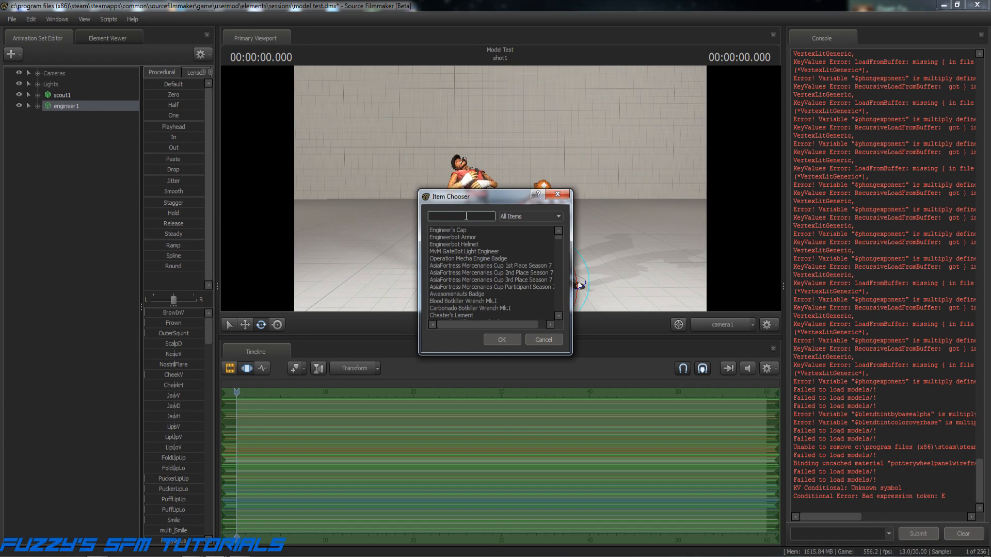
# Search all items by name for "de" and for "br", clearing the name filter after each search.
pyautogui.write('deva')
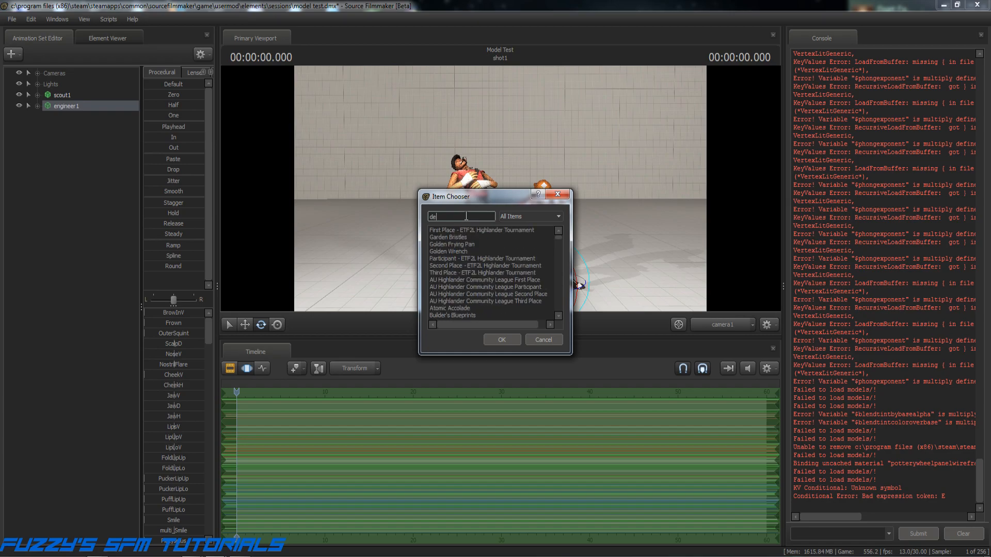
pyautogui.press('BackSpace')
pyautogui.press('BackSpace')
pyautogui.press('BackSpace')
pyautogui.press('BackSpace')
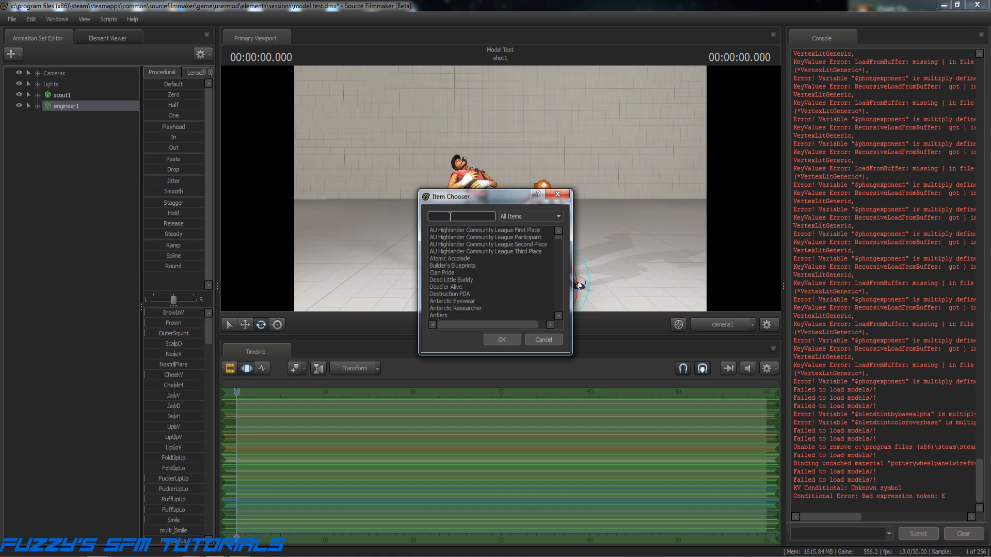
pyautogui.write('brutal;')
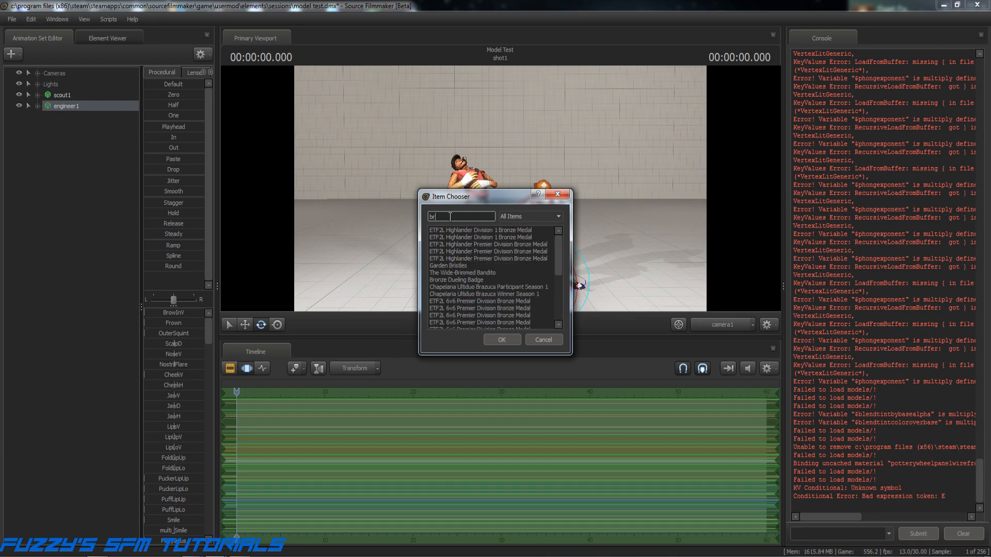
pyautogui.press('BackSpace')
pyautogui.press('BackSpace')
pyautogui.press('BackSpace')
pyautogui.press('BackSpace')
pyautogui.press('BackSpace')
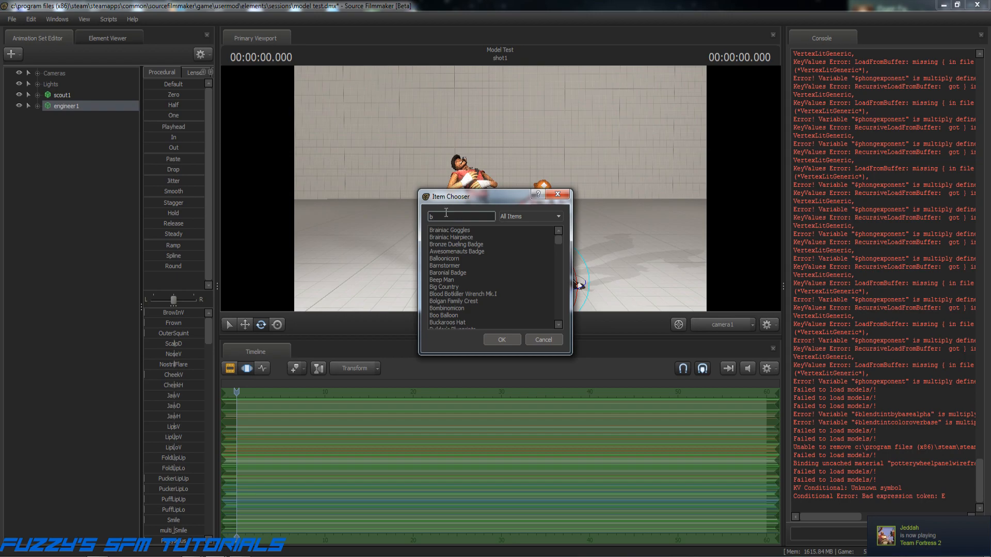
pyautogui.press('BackSpace')
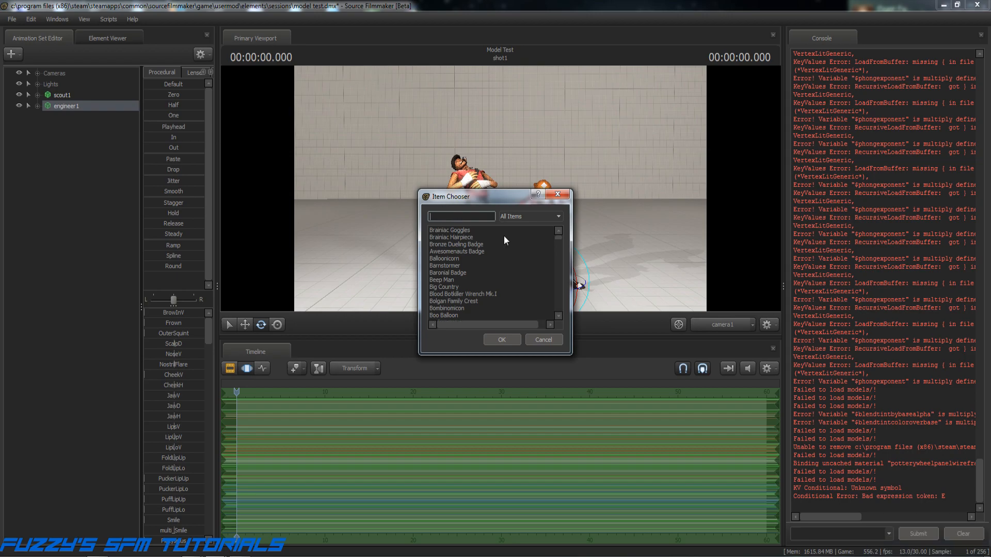
# Restrict the item list to Other Cosmetics and look through its entries down to the end.
pyautogui.click(556, 214)
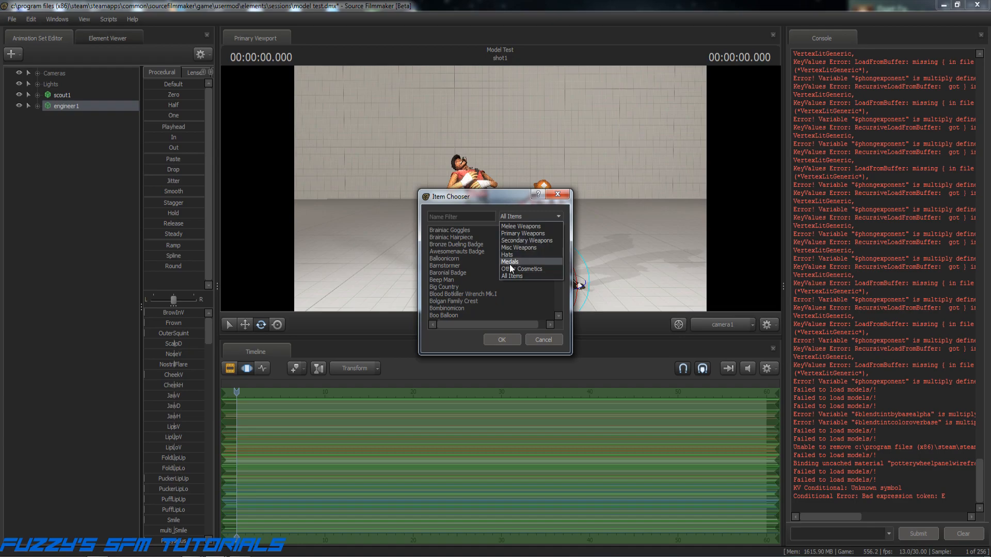
pyautogui.click(509, 269)
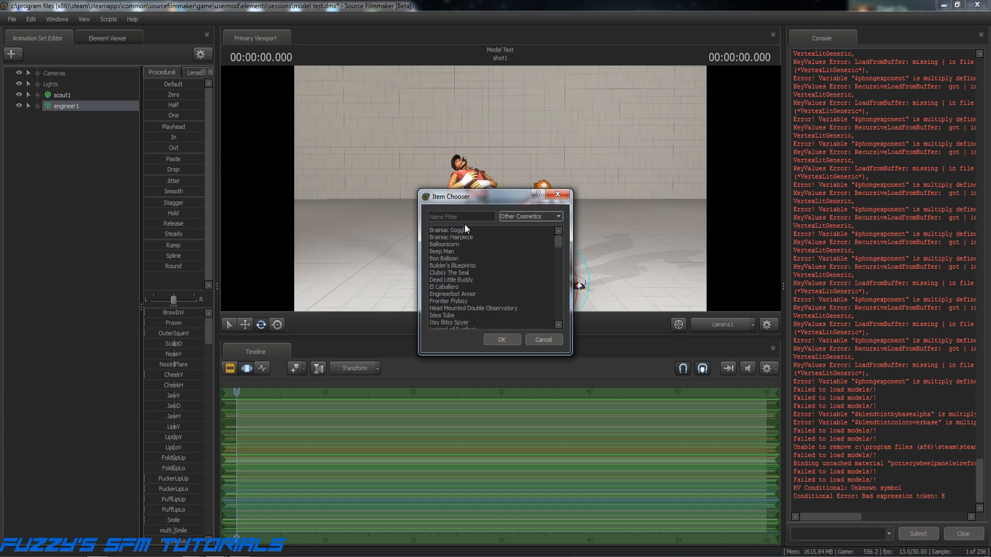
pyautogui.scroll(-3, 467, 289)
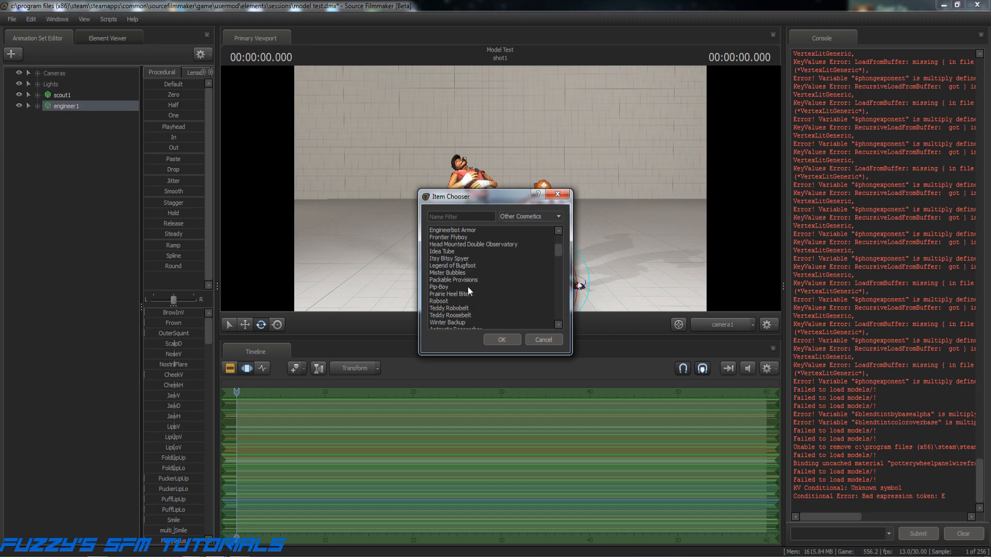
pyautogui.scroll(-5, 468, 286)
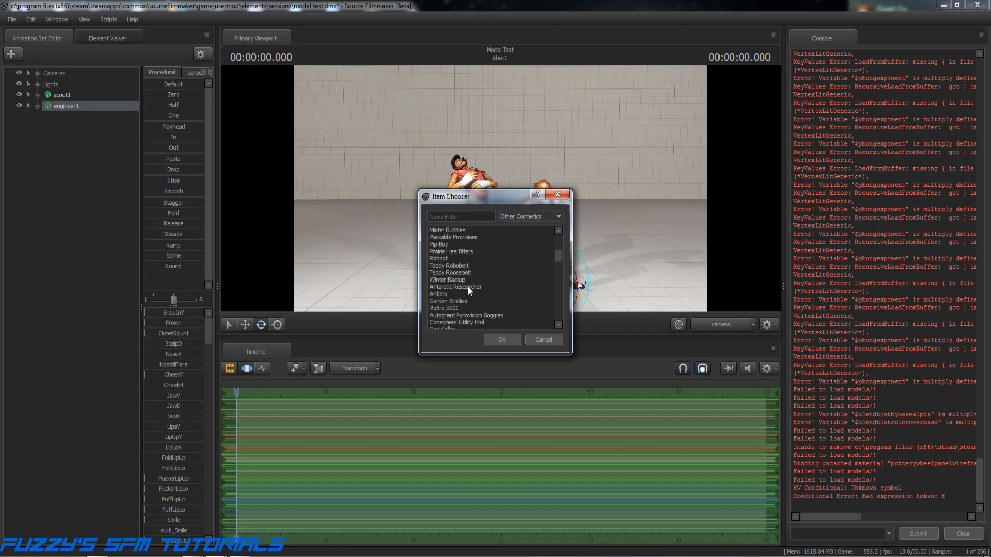
pyautogui.scroll(-4, 467, 287)
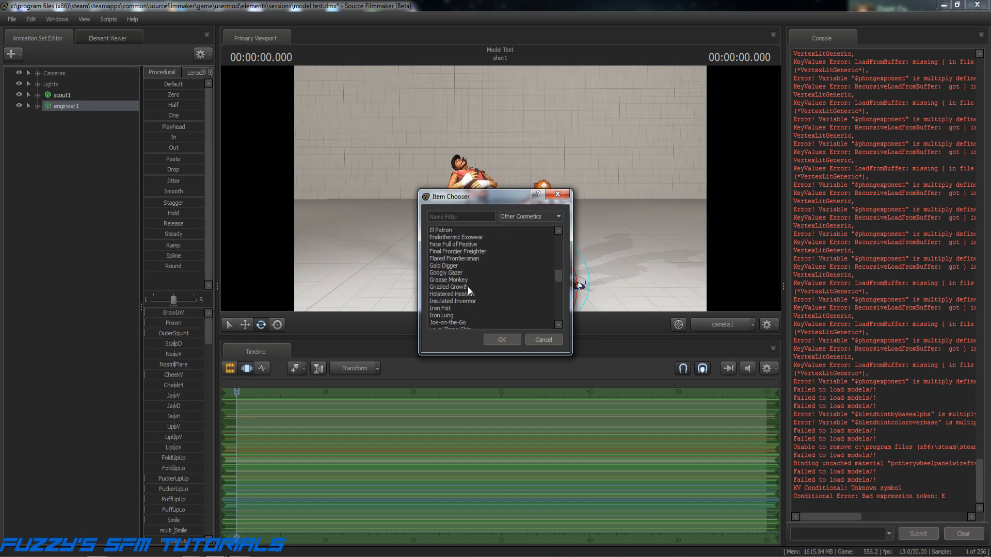
pyautogui.scroll(-4, 468, 286)
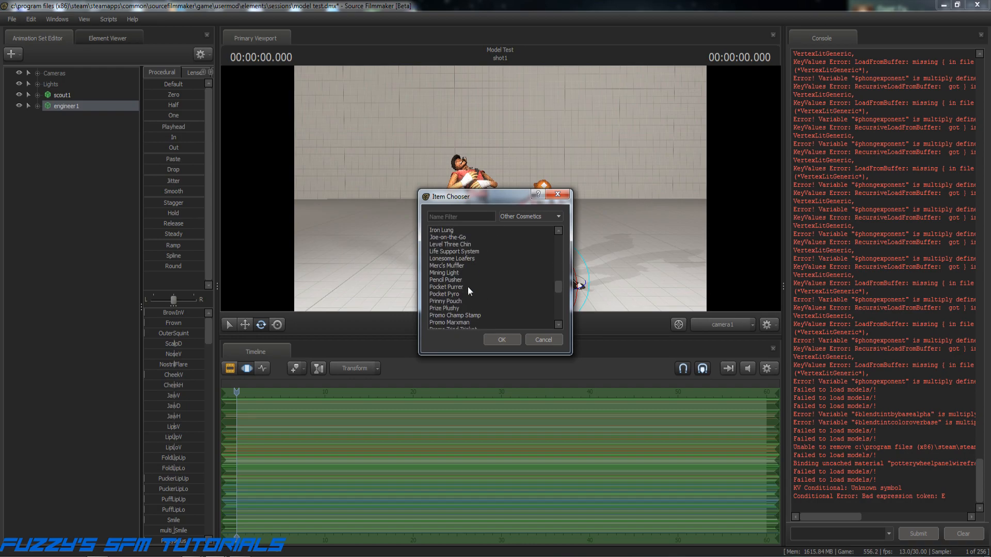
pyautogui.scroll(-3, 468, 287)
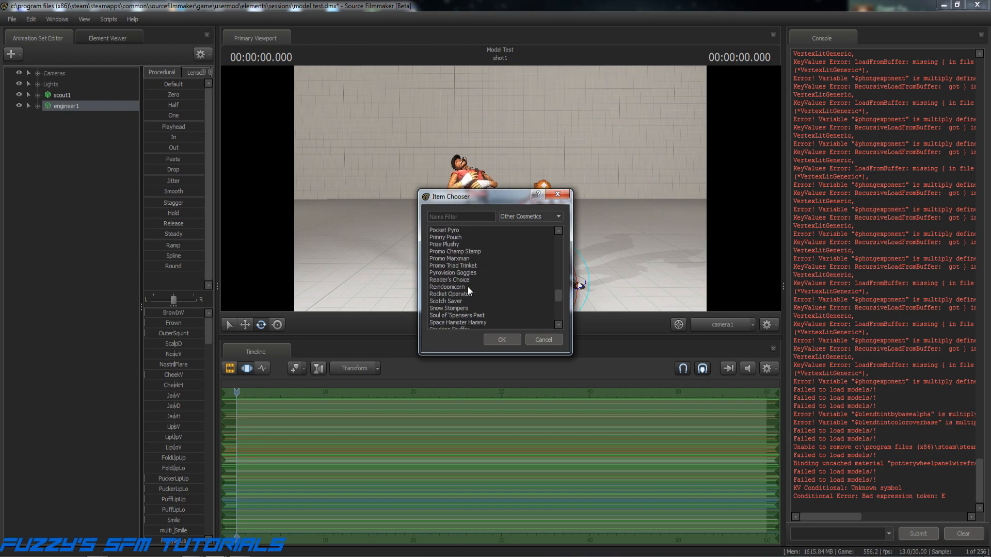
pyautogui.scroll(-3, 468, 286)
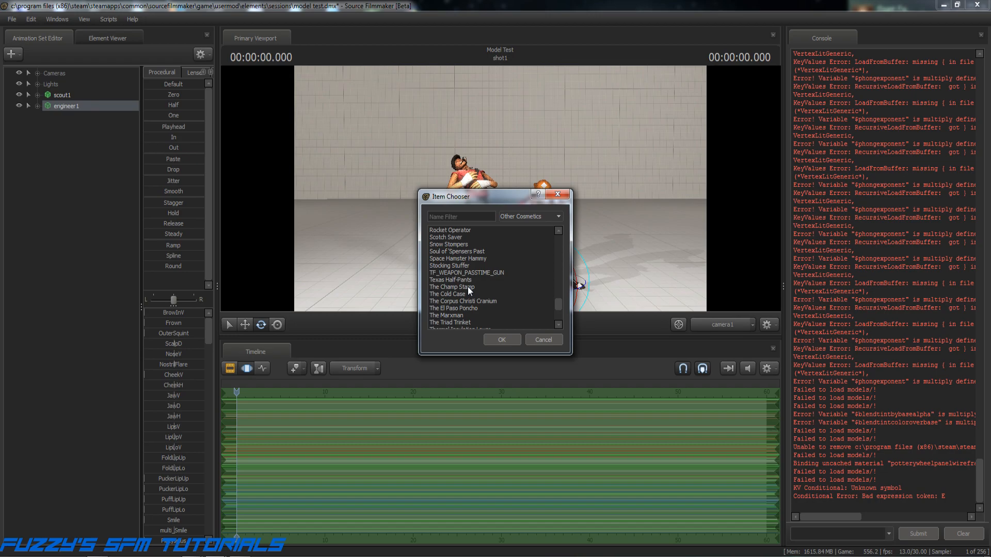
pyautogui.scroll(-3, 468, 286)
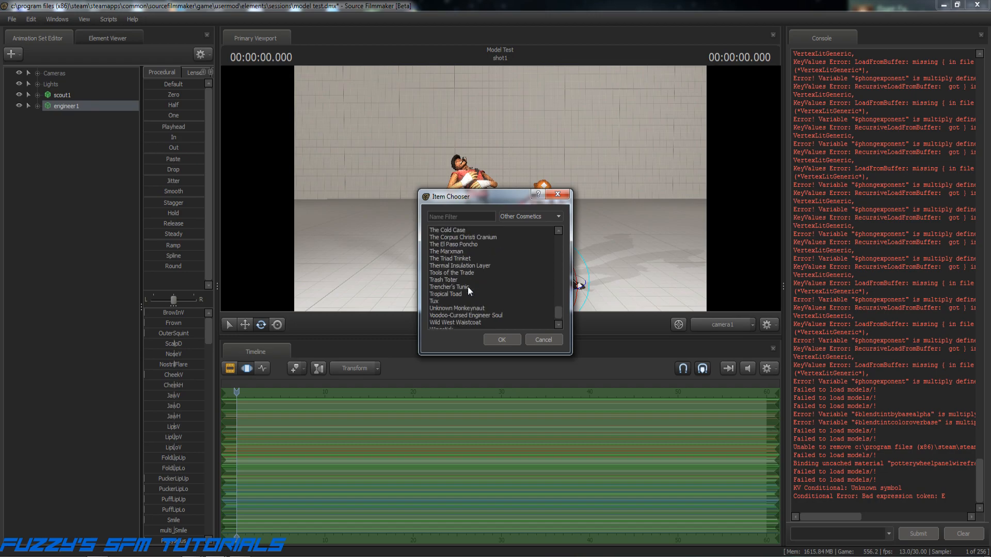
pyautogui.scroll(-1, 467, 291)
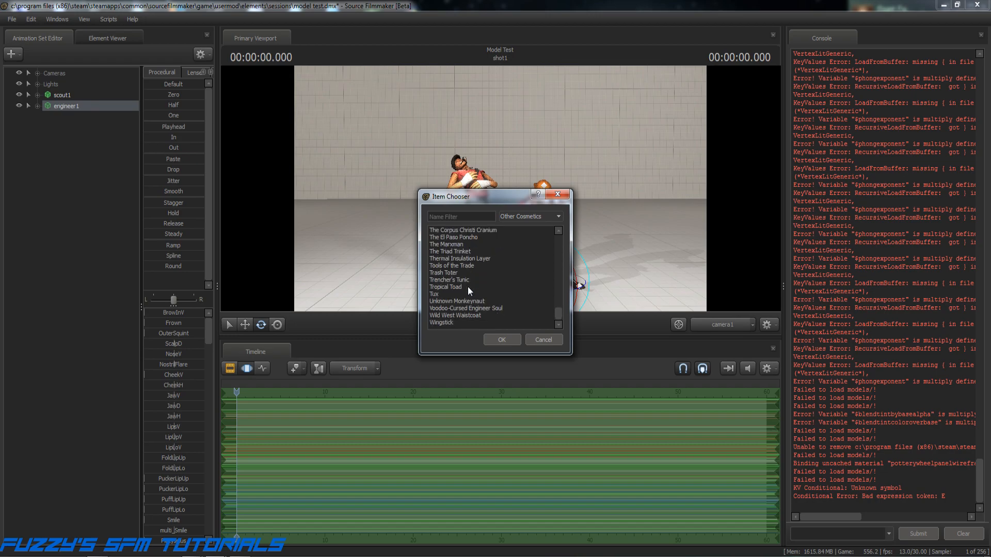
# Search the Other Cosmetics items for "en" and clear the name filter.
pyautogui.click(475, 217)
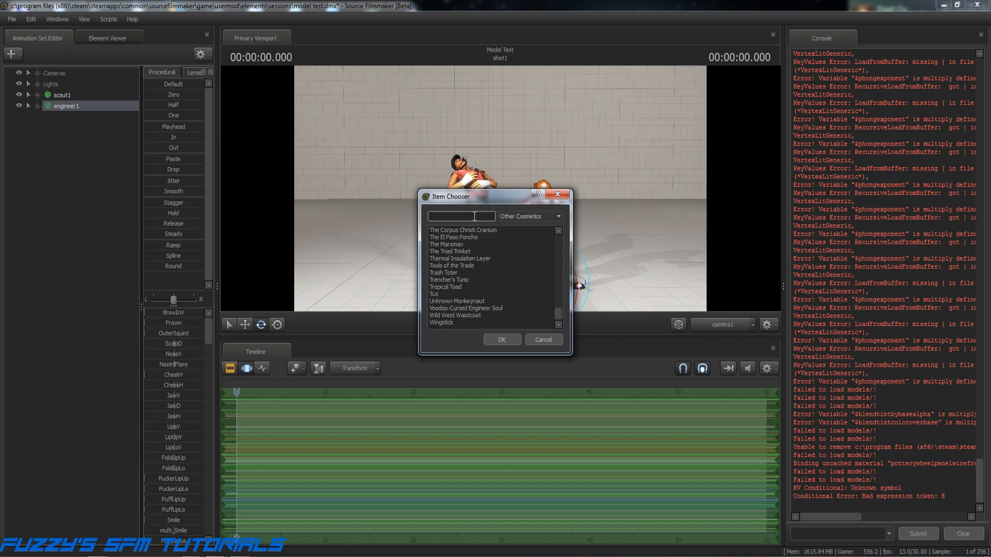
pyautogui.write('en')
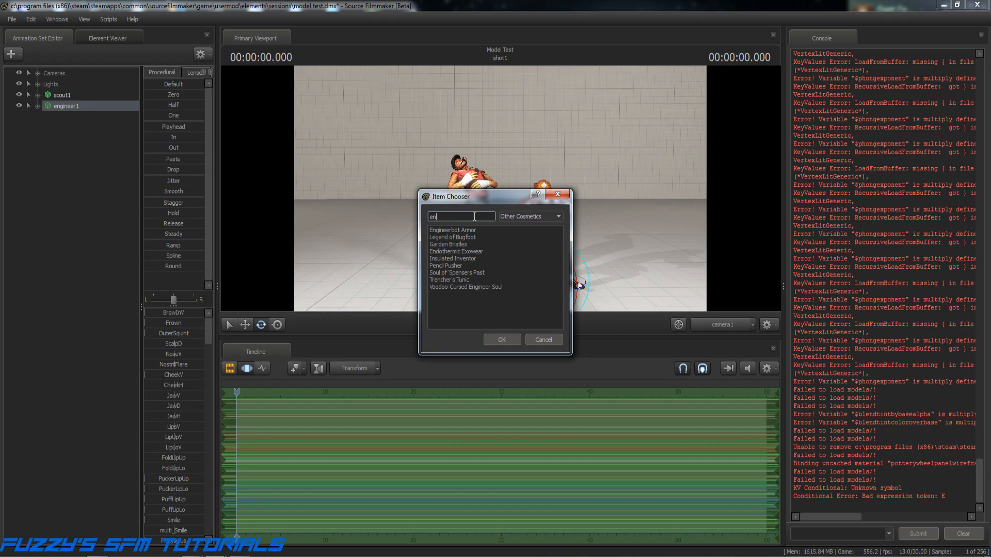
pyautogui.press('BackSpace')
pyautogui.press('BackSpace')
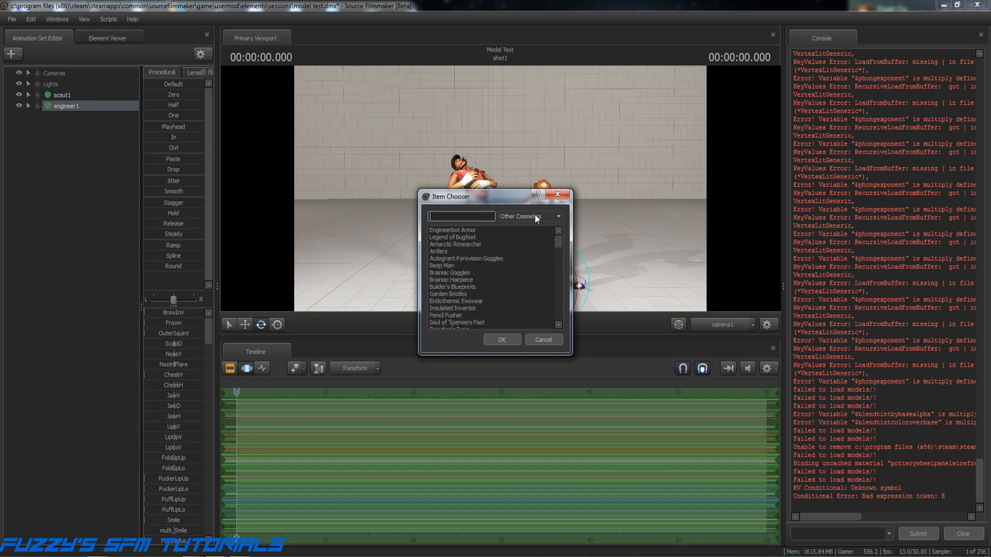
# Examine the engineer's available items in the Misc Weapons and Secondary Weapons categories.
pyautogui.click(553, 216)
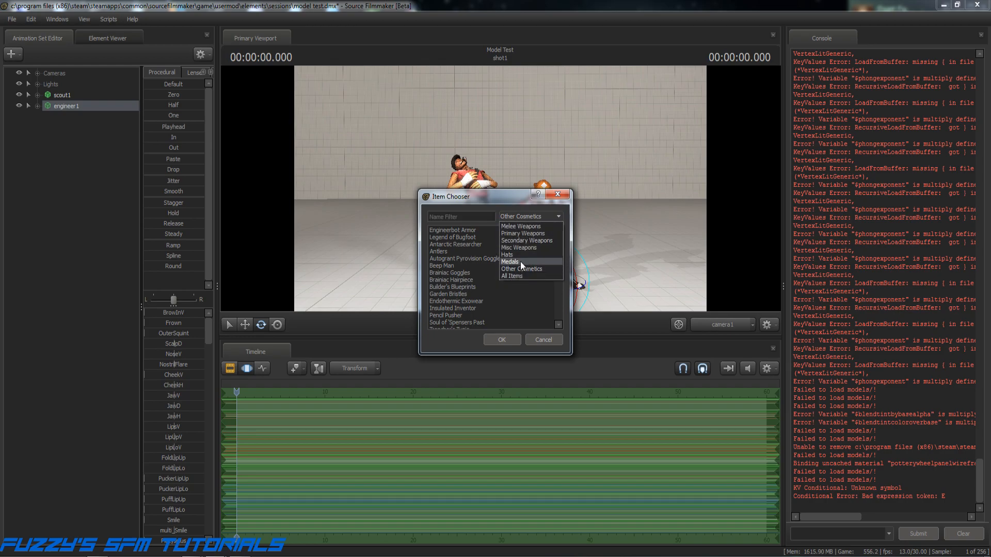
pyautogui.click(521, 248)
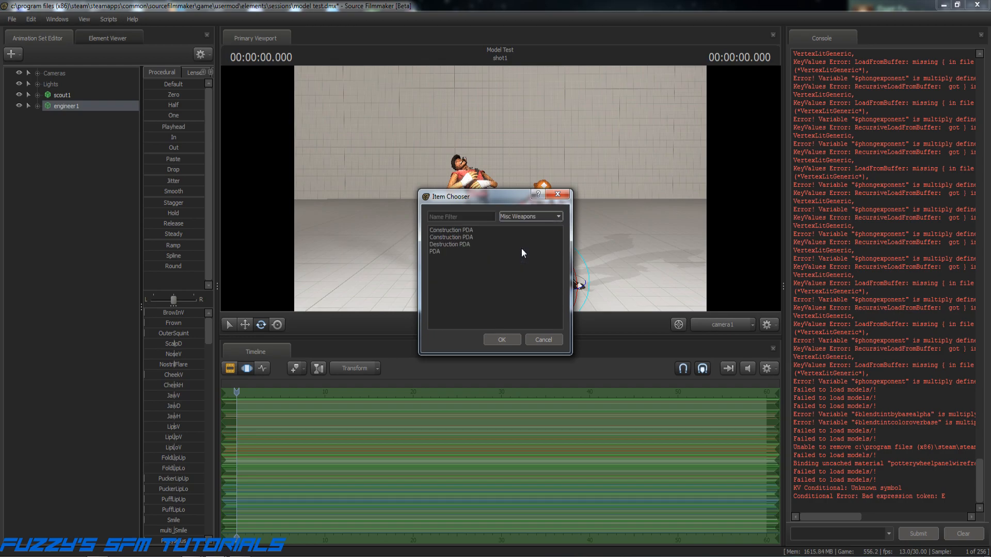
pyautogui.click(558, 216)
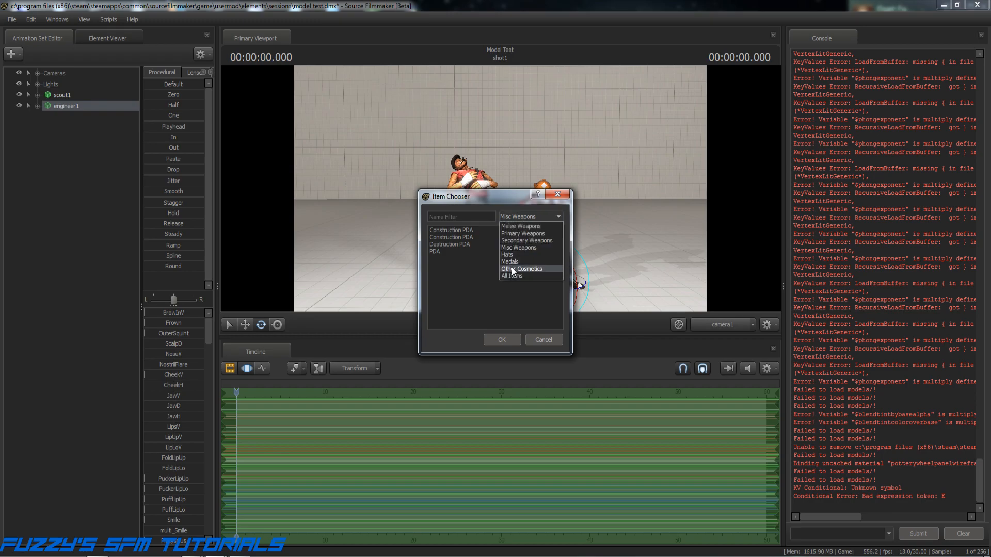
pyautogui.click(519, 241)
pyautogui.scroll(-3, 512, 267)
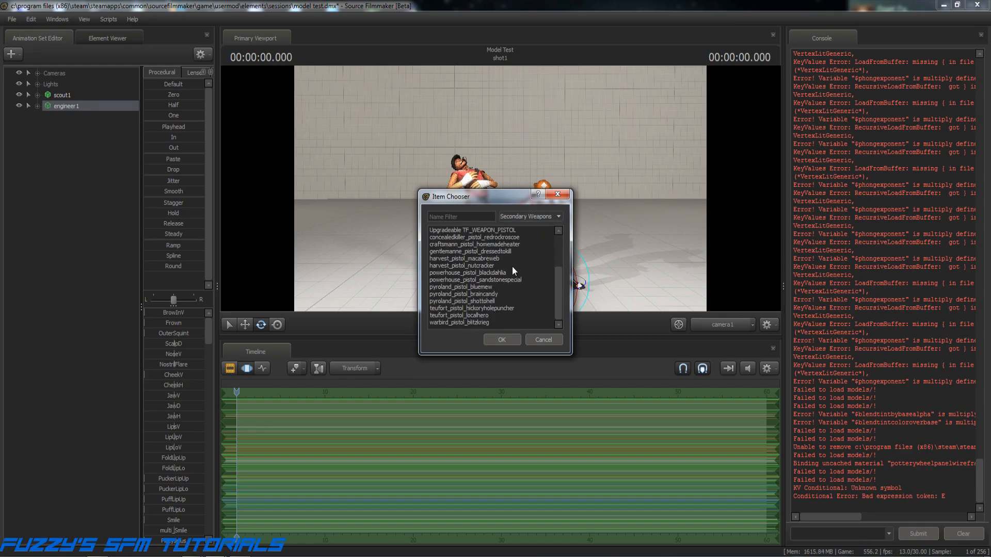
# Look through the engineer's Melee Weapons items from start to end, followed by the Misc Weapons items.
pyautogui.click(558, 216)
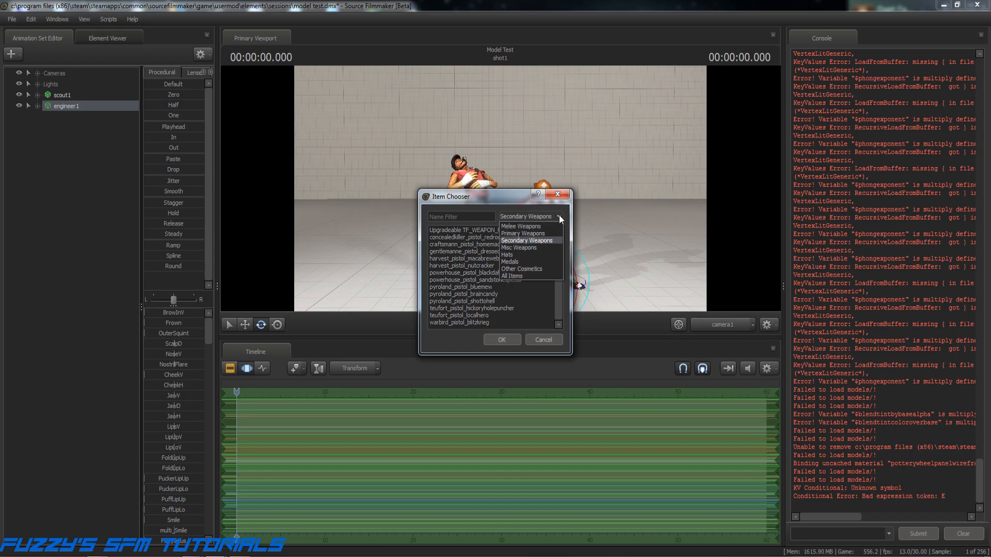
pyautogui.click(529, 227)
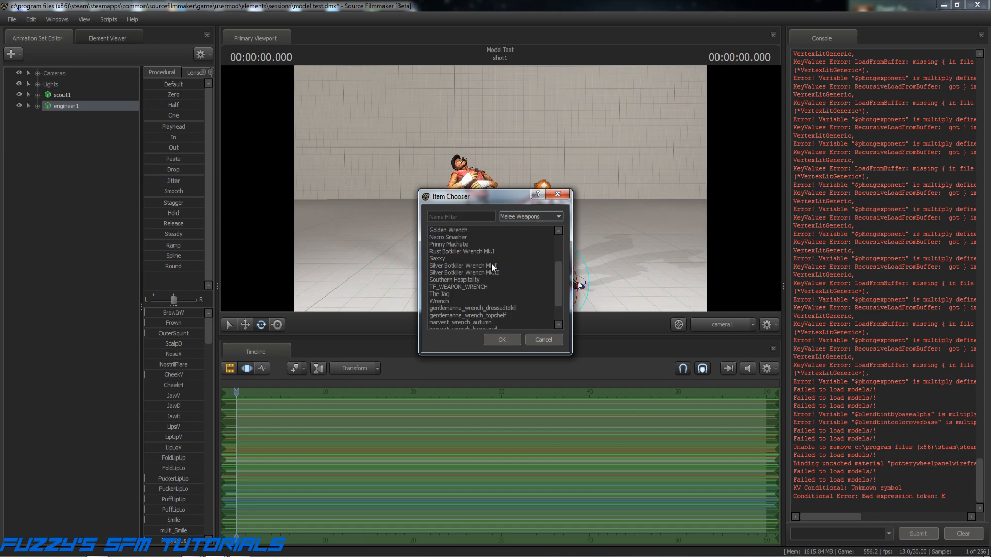
pyautogui.scroll(3, 491, 263)
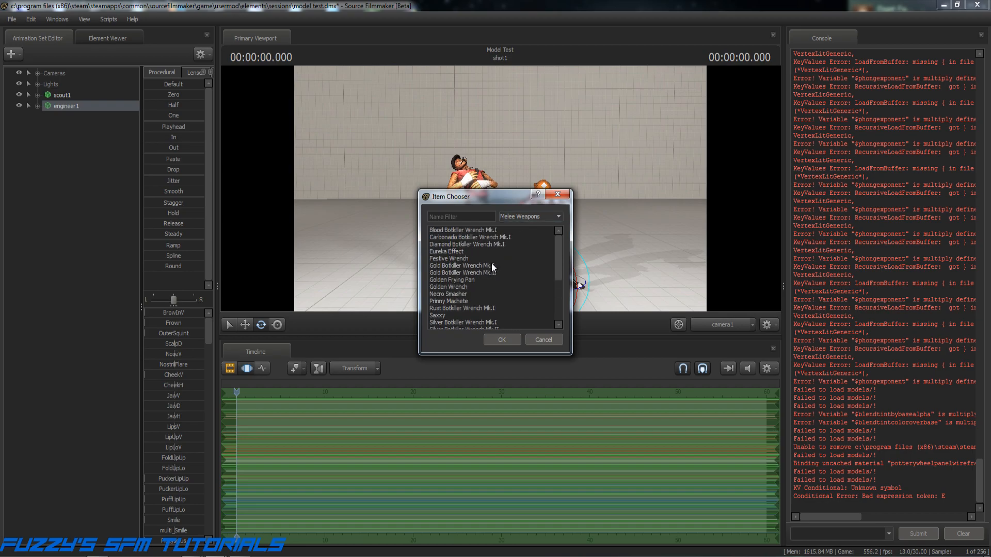
pyautogui.scroll(-3, 491, 263)
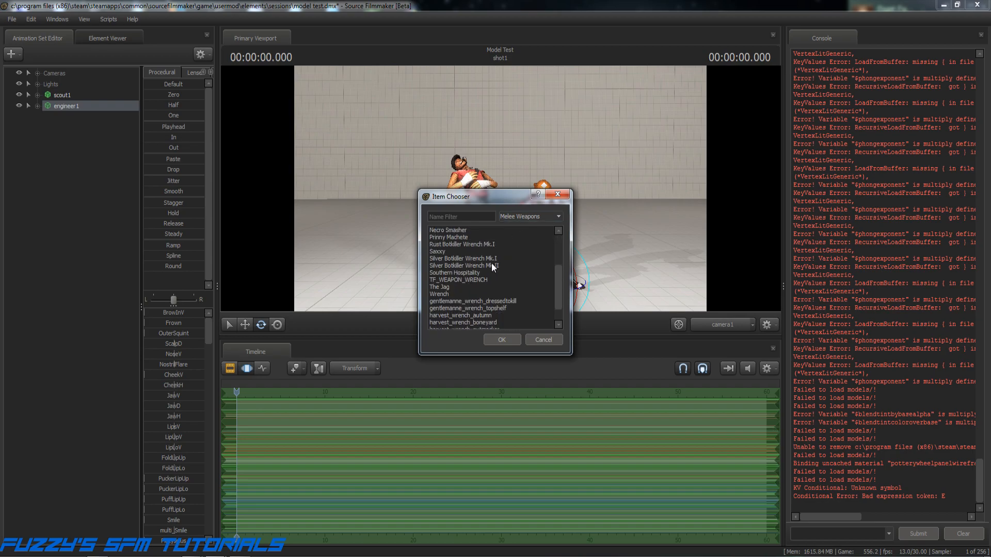
pyautogui.scroll(-1, 492, 266)
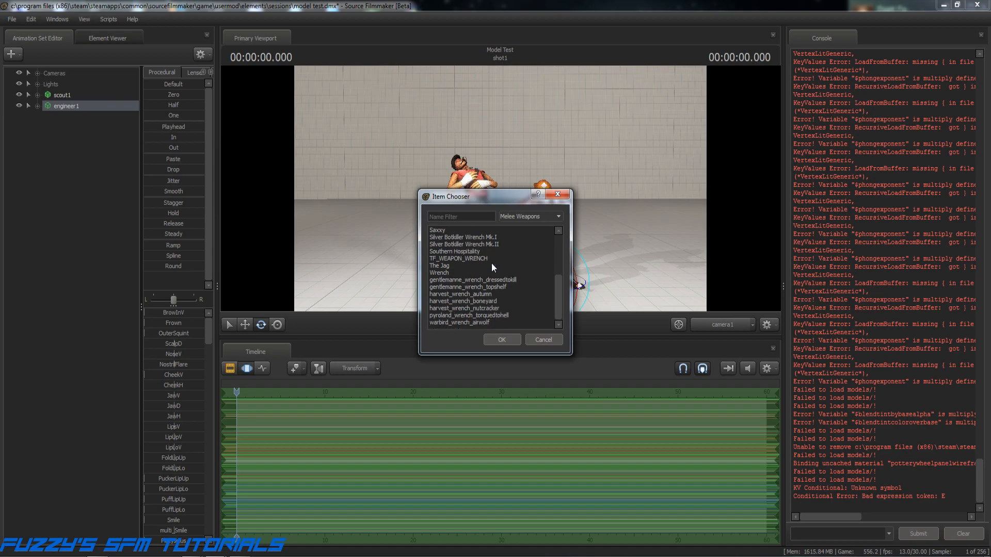
pyautogui.scroll(4, 492, 266)
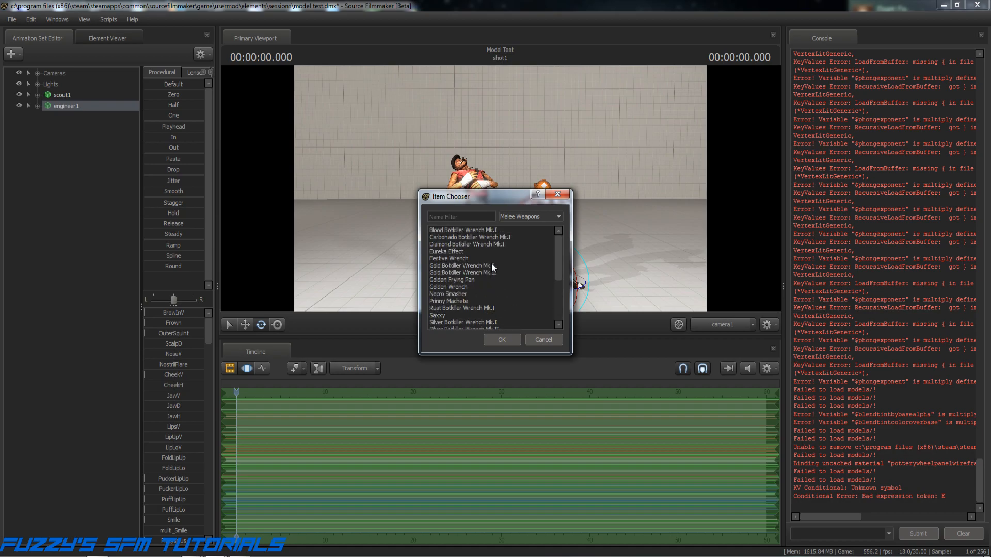
pyautogui.click(558, 217)
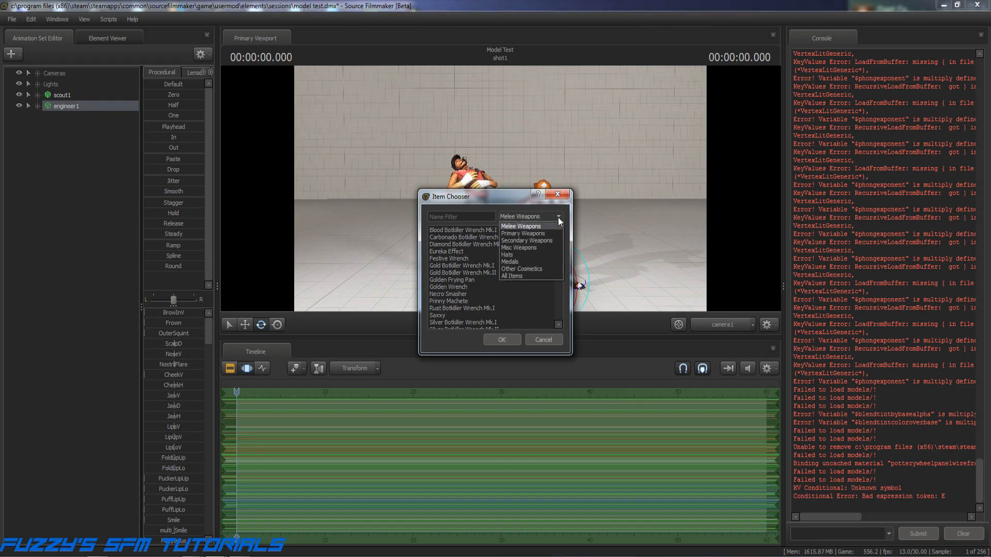
pyautogui.click(511, 249)
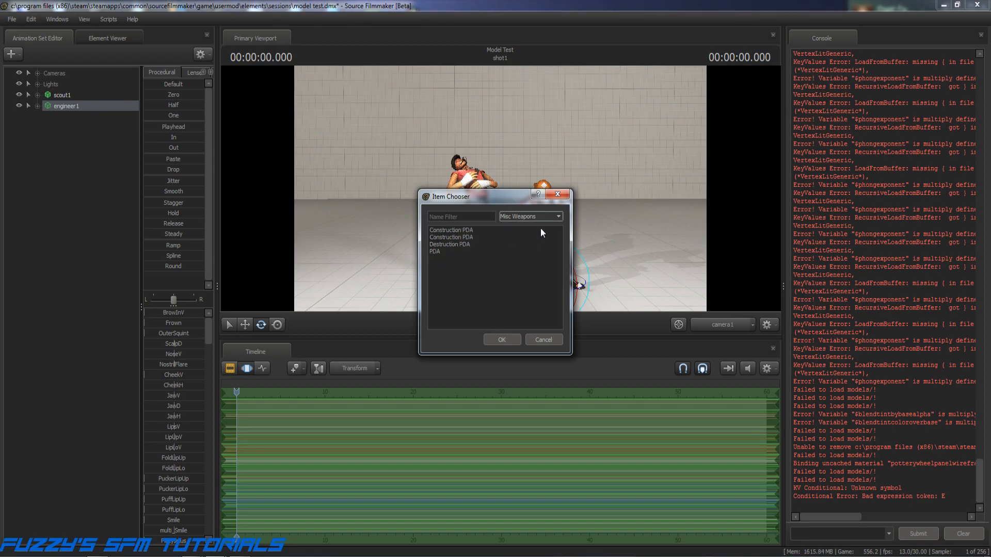
# Browse the engineer's unfiltered All Items list and close the item chooser without adding anything.
pyautogui.click(558, 217)
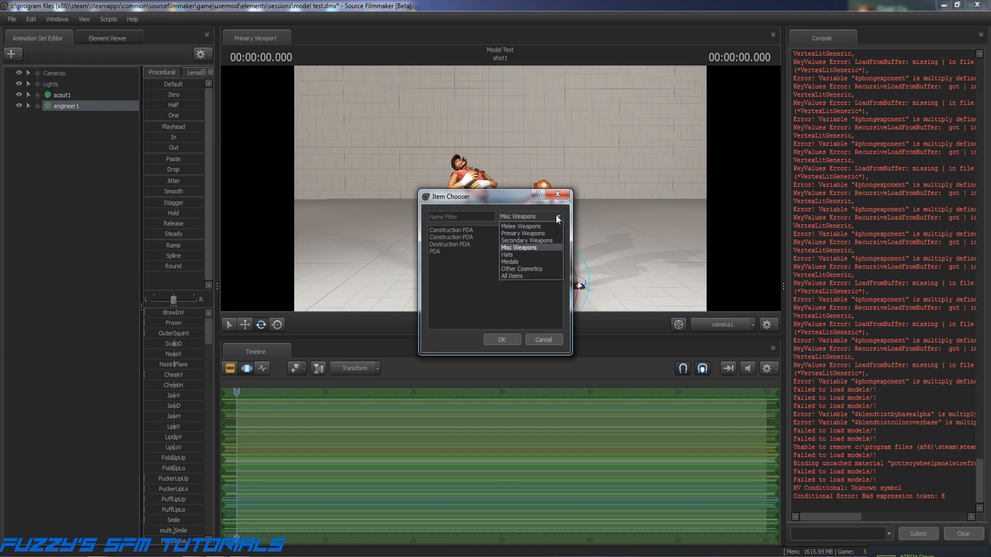
pyautogui.click(514, 277)
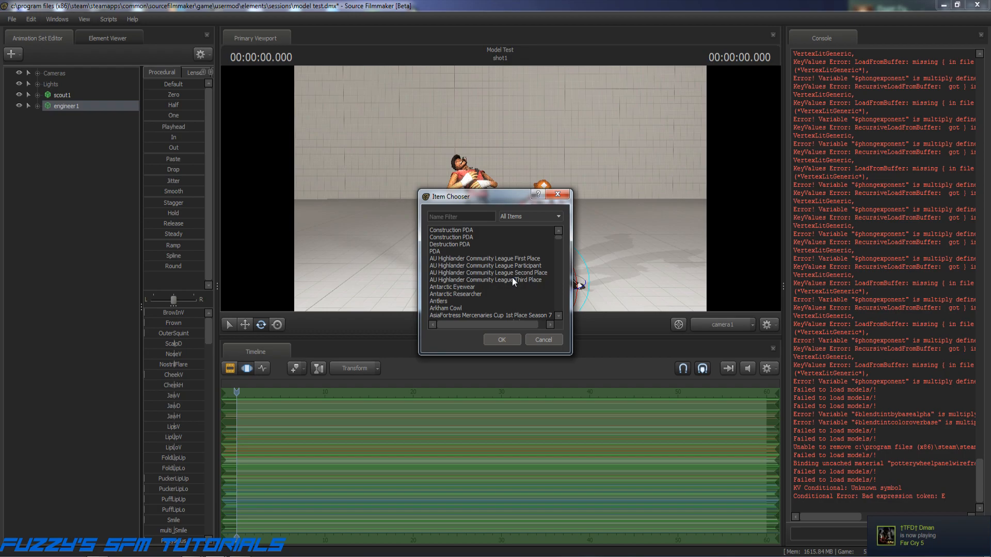
pyautogui.scroll(-10, 512, 277)
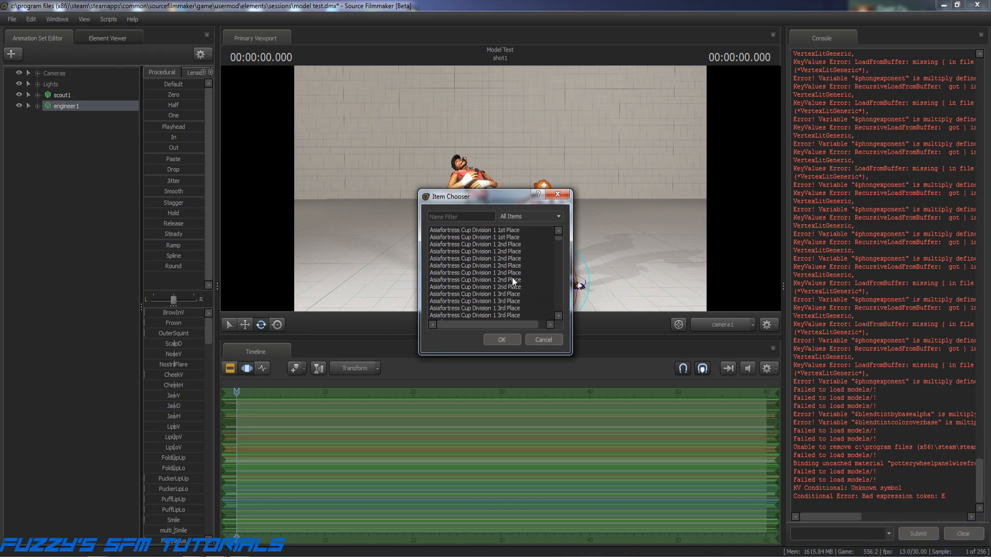
pyautogui.scroll(-6, 512, 277)
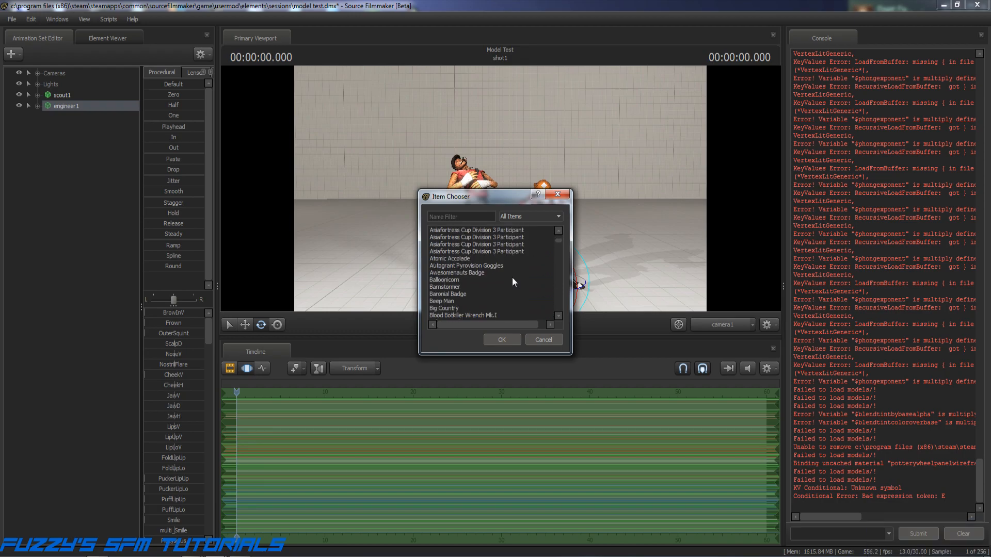
pyautogui.scroll(-2, 513, 278)
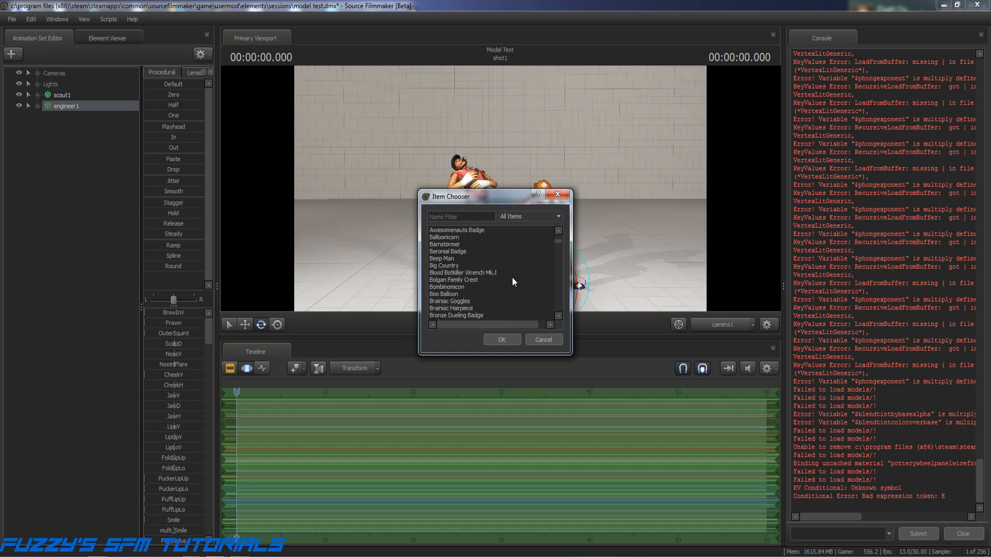
pyautogui.scroll(-1, 512, 277)
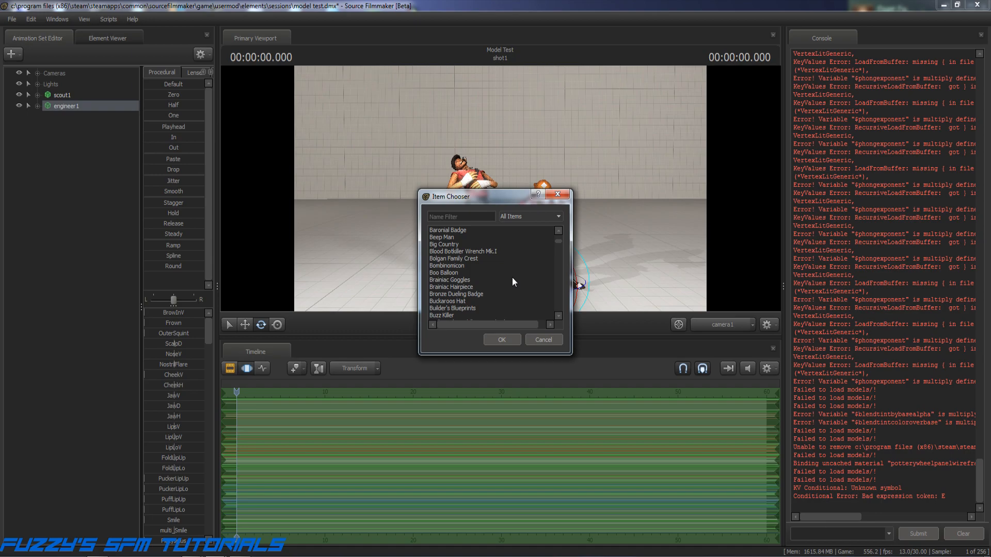
pyautogui.scroll(-2, 512, 277)
pyautogui.scroll(-2, 512, 277)
pyautogui.scroll(-5, 512, 277)
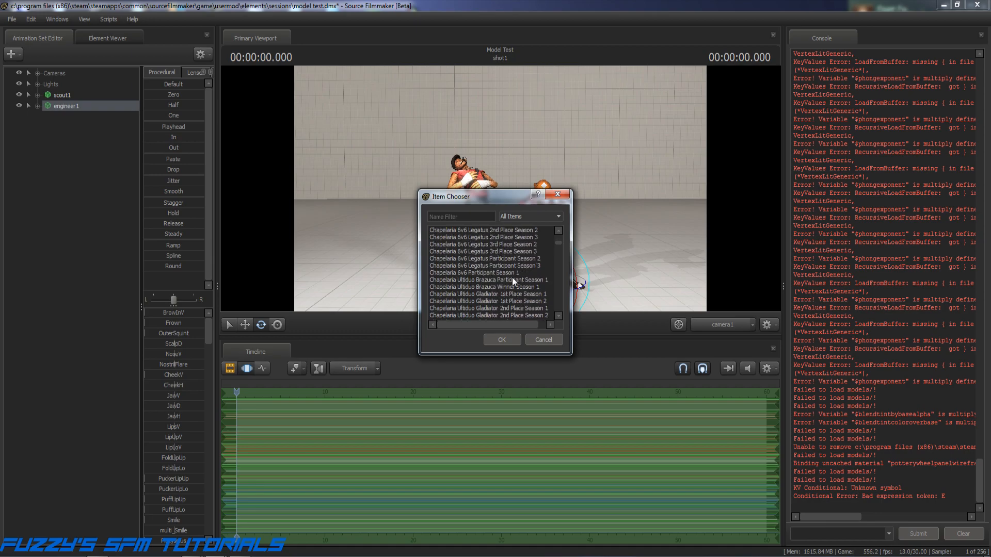
pyautogui.scroll(4, 512, 276)
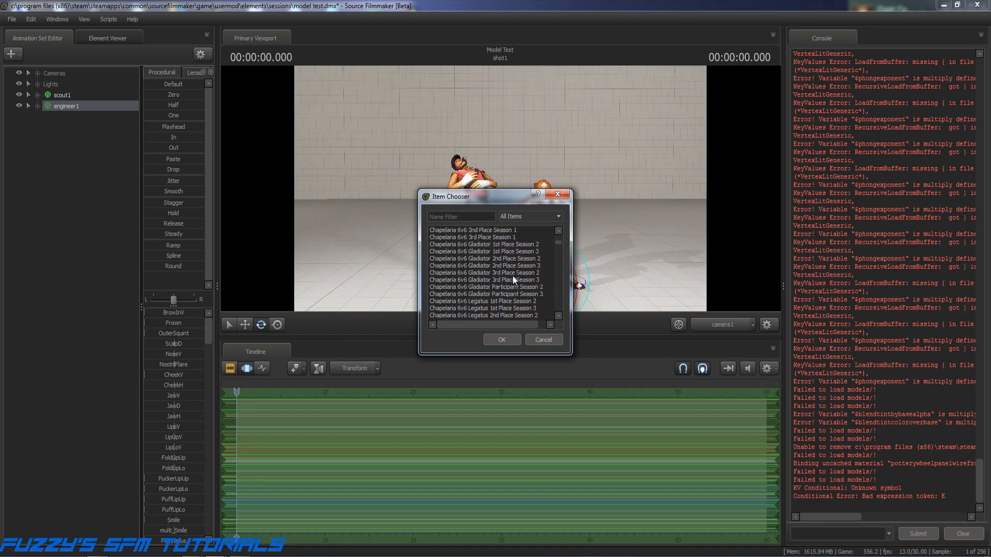
pyautogui.click(537, 340)
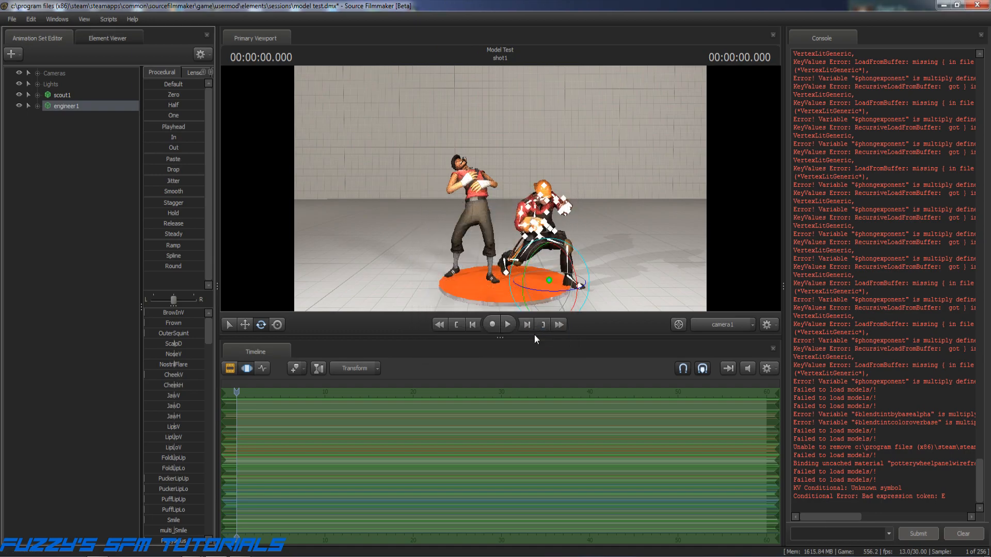
pyautogui.rightClick(66, 103)
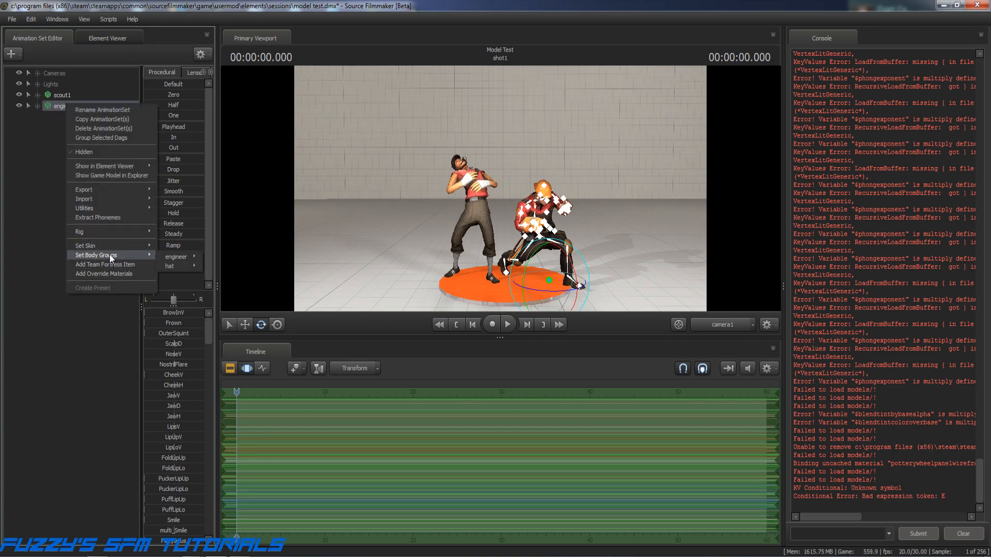
pyautogui.moveTo(85, 202)
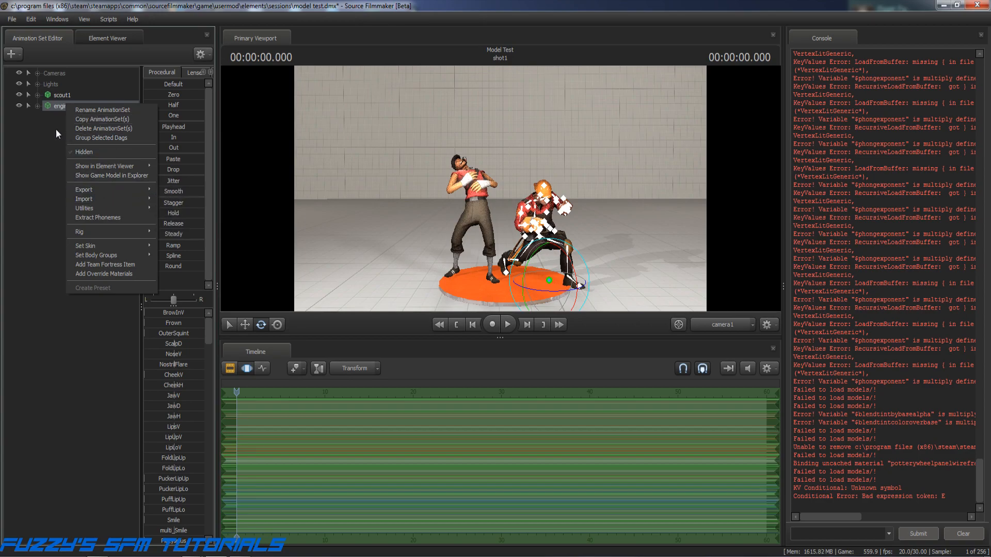
pyautogui.click(29, 134)
# Start an animation set for a new model and narrow the model list to "guitar" within the tf mod.
pyautogui.click(12, 54)
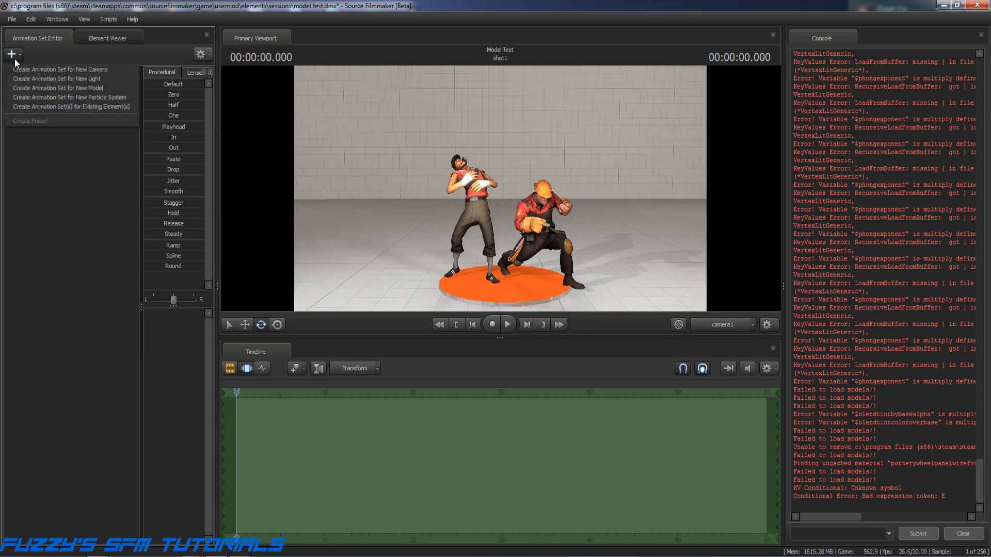
pyautogui.click(47, 89)
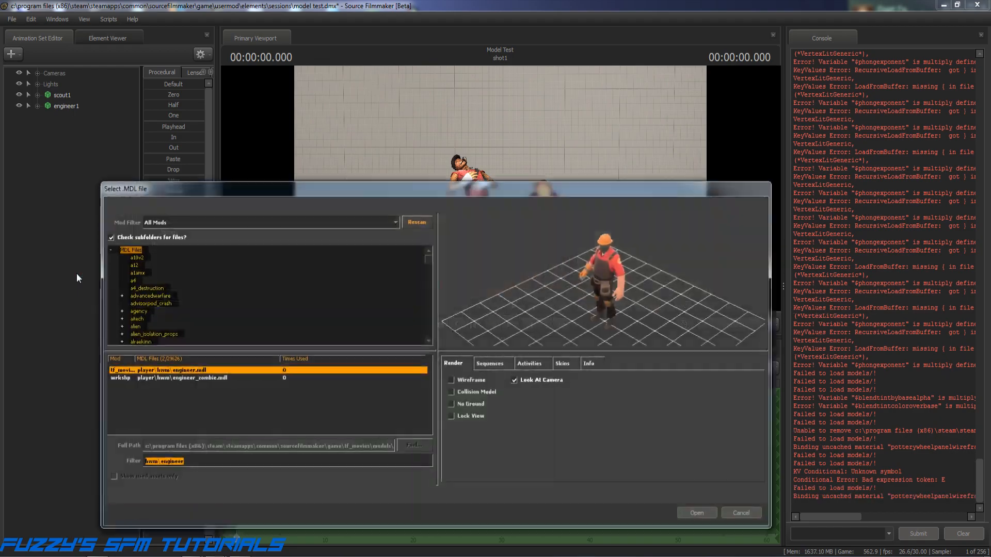
pyautogui.write('guitar')
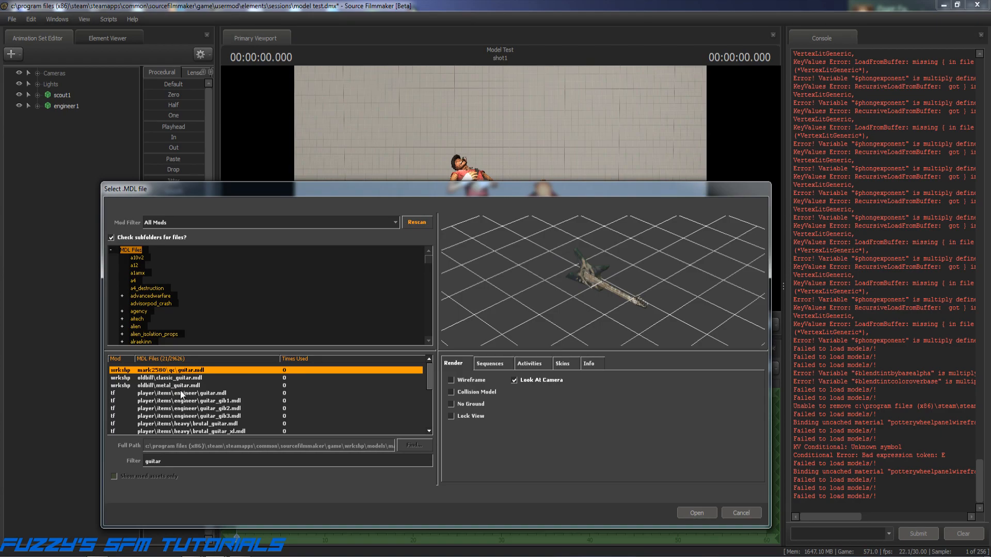
pyautogui.click(394, 226)
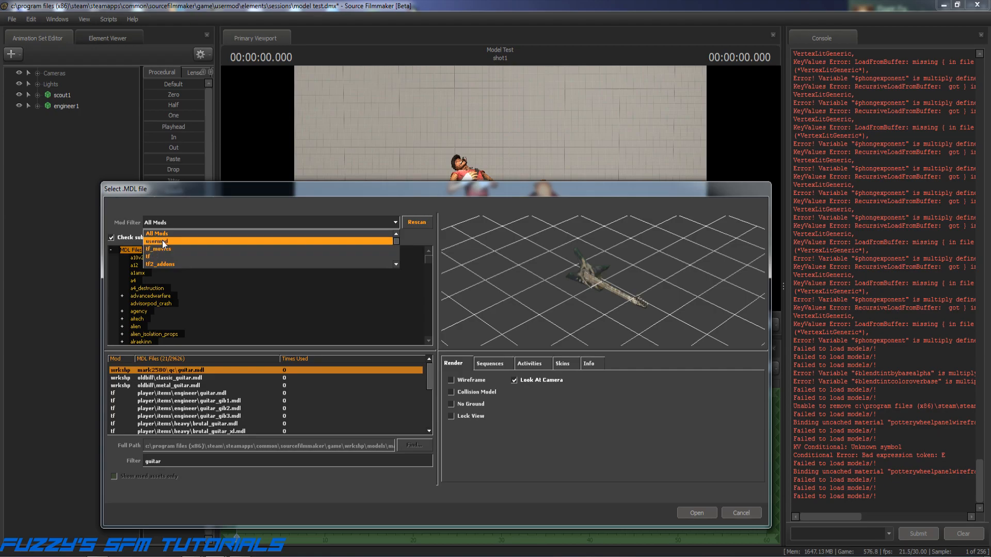
pyautogui.click(156, 256)
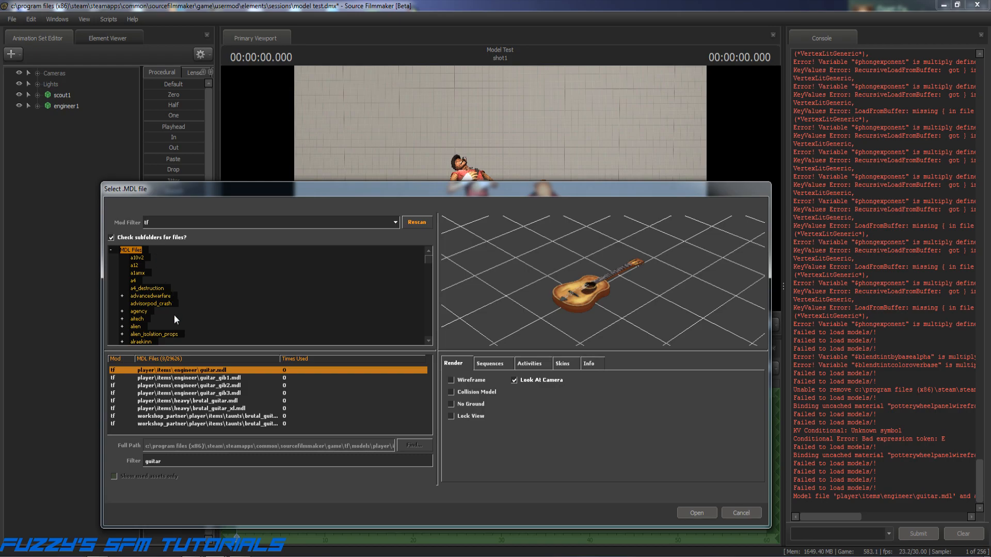
# Preview the heavy's brutal_guitar_xl.mdl and load player\items\heavy\brutal_guitar.mdl into the scene.
pyautogui.click(227, 410)
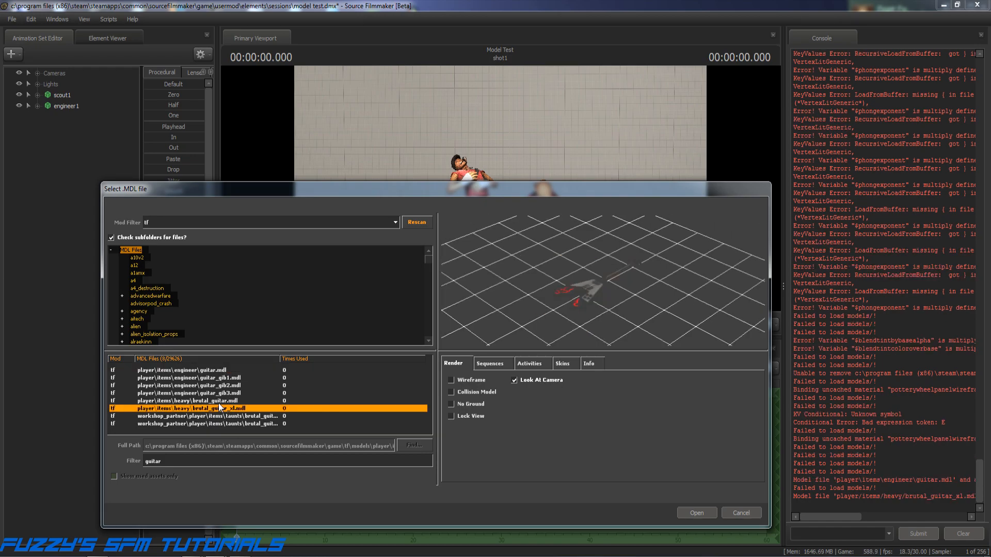
pyautogui.click(218, 402)
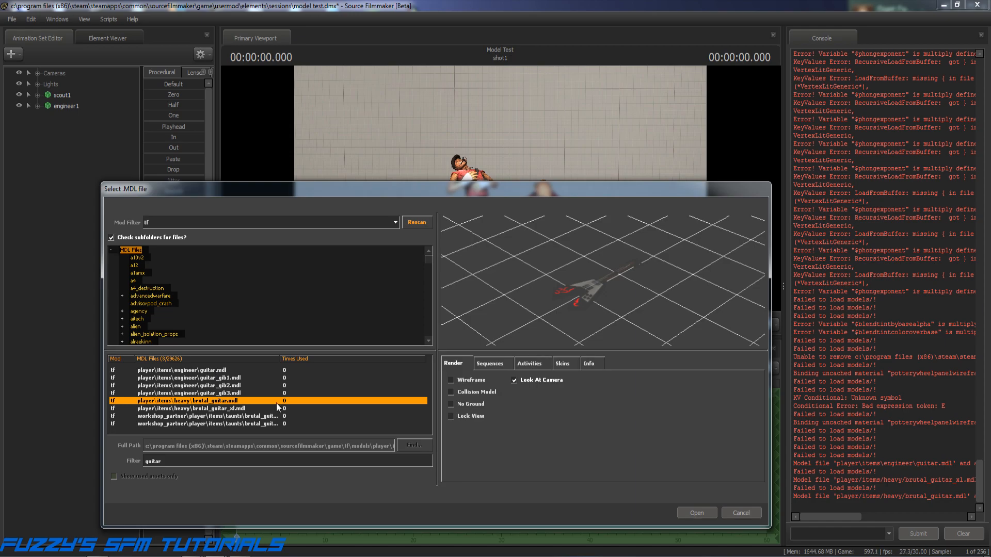
pyautogui.click(697, 513)
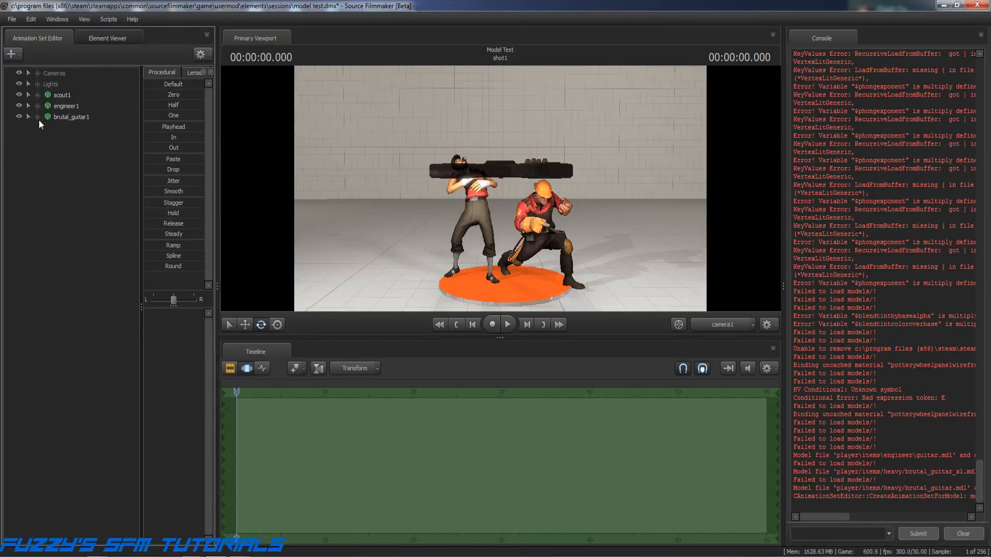
# Lock brutal_guitar1 to engineer1 and check the controls in the guitar's Body and Other groups.
pyautogui.click(36, 106)
pyautogui.click(59, 106)
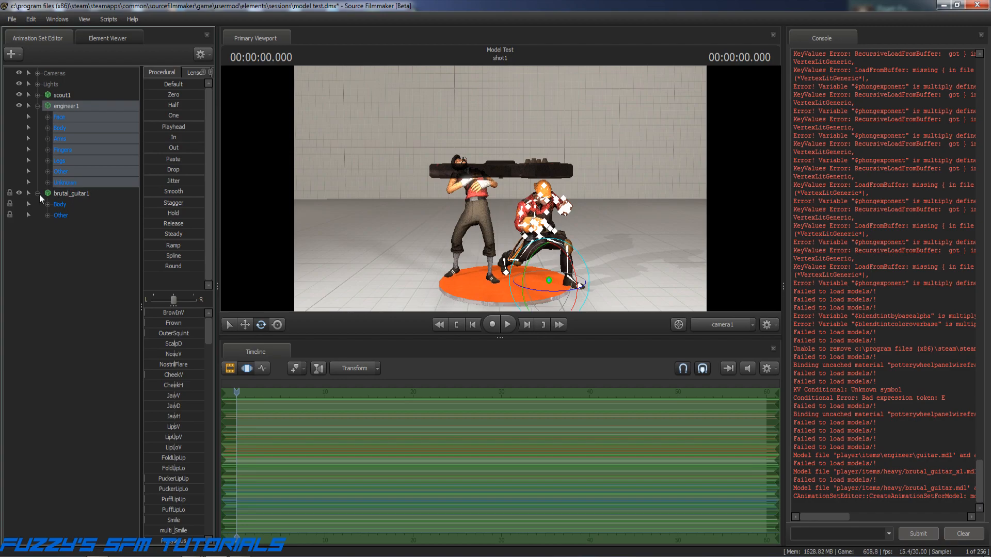
pyautogui.click(47, 204)
pyautogui.click(45, 225)
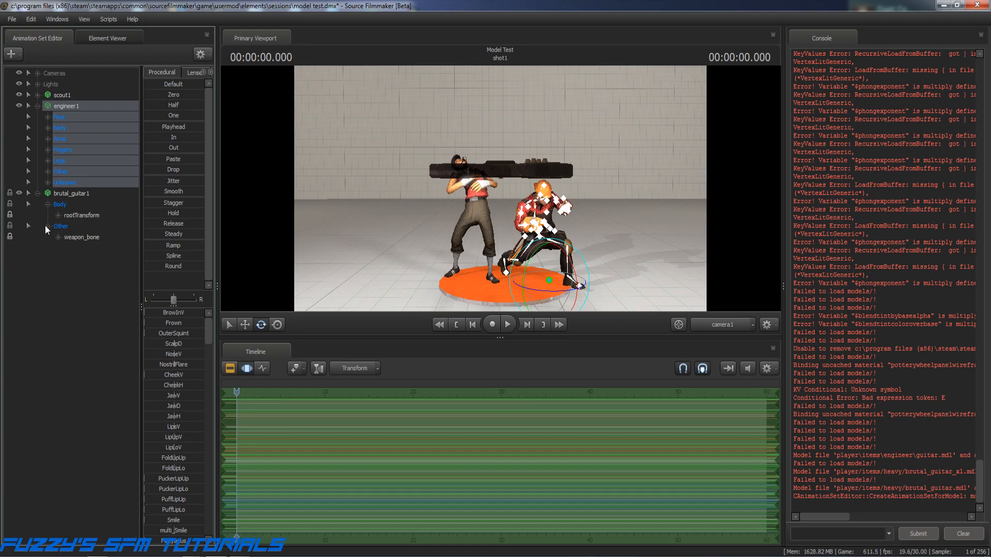
pyautogui.click(36, 194)
# Apply the full Zero preset to brutal_guitar1 so it snaps to the engineer, and collapse the engineer's control groups.
pyautogui.click(54, 193)
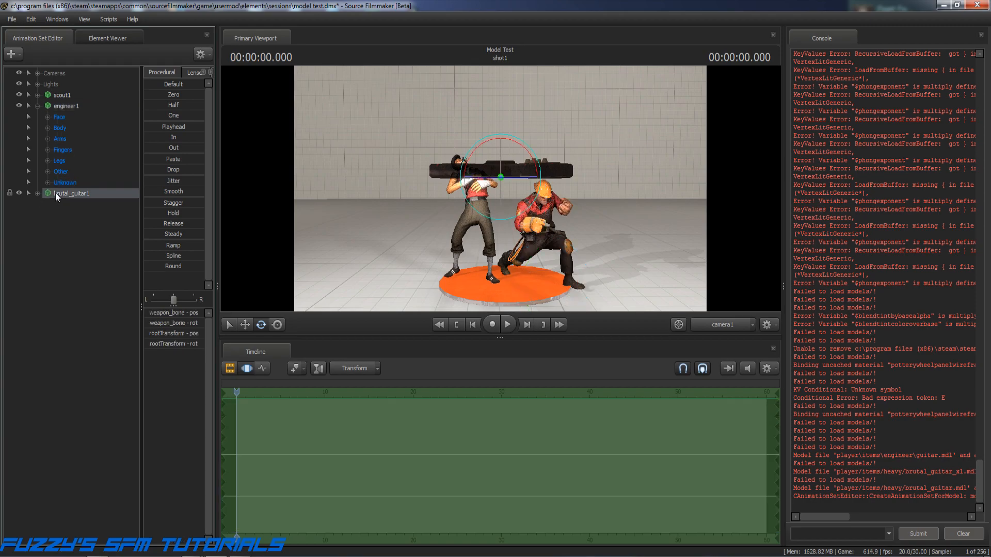
pyautogui.moveTo(147, 95); pyautogui.dragTo(204, 95)
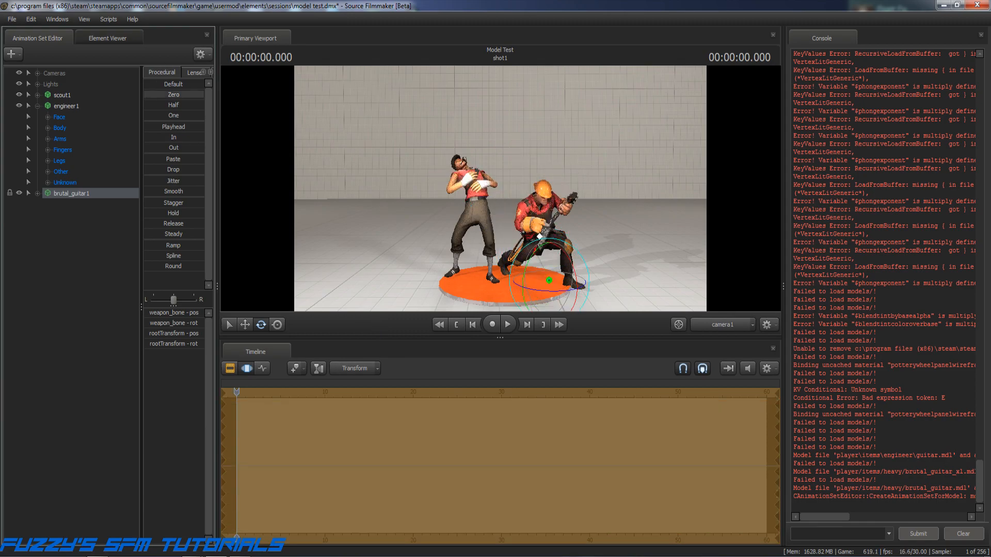
pyautogui.click(80, 239)
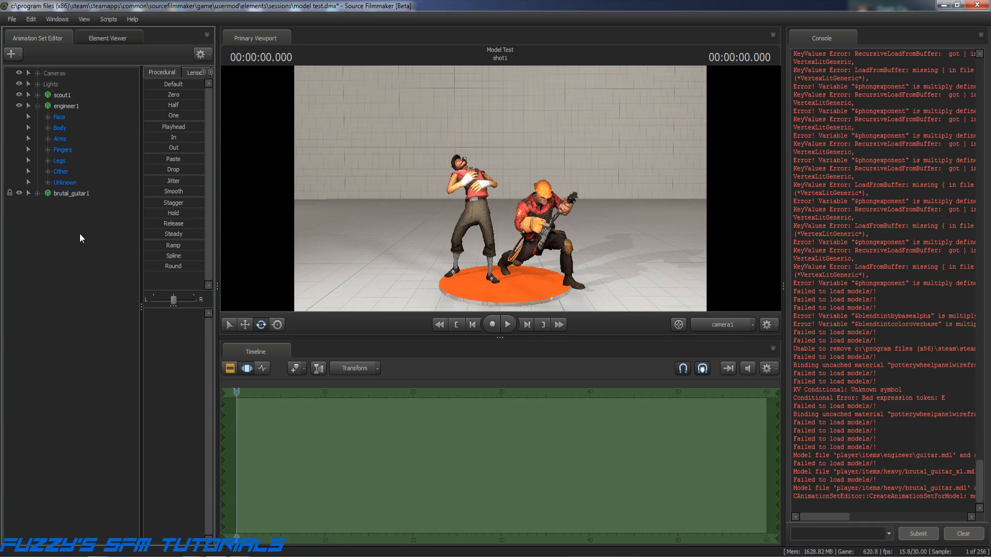
pyautogui.click(38, 106)
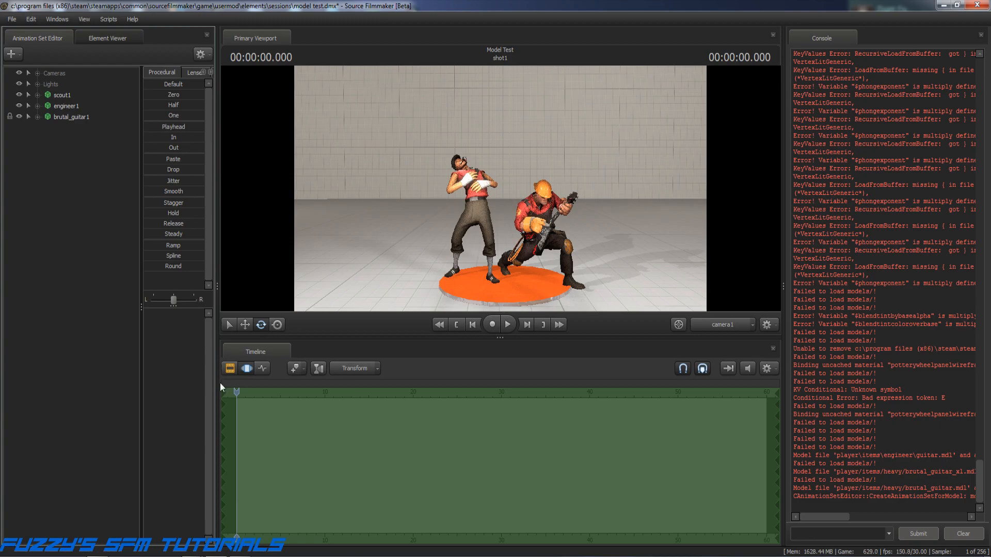
# Scrub the timeline to preview the engineer with the locked guitar and return to the shot's start.
pyautogui.moveTo(236, 393); pyautogui.dragTo(260, 397)
pyautogui.click(457, 324)
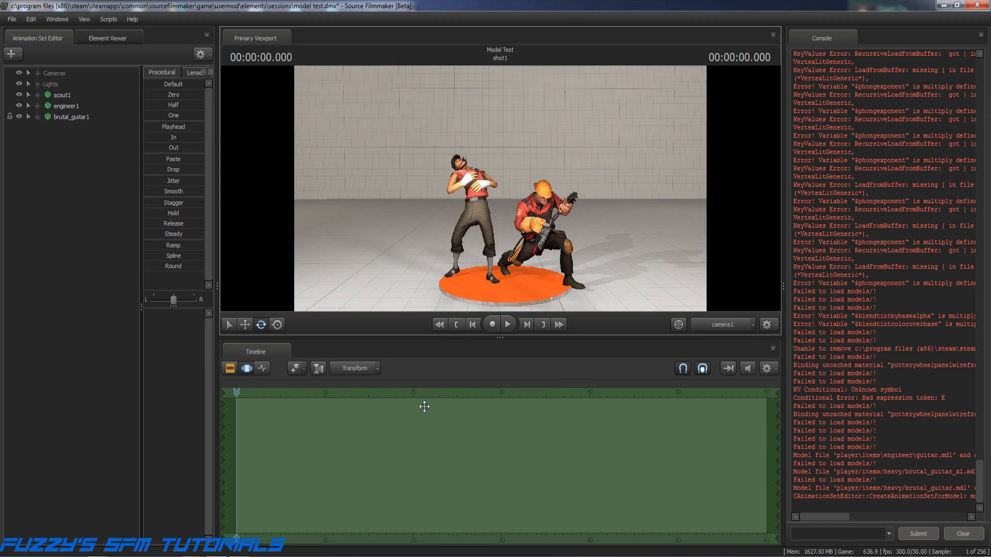